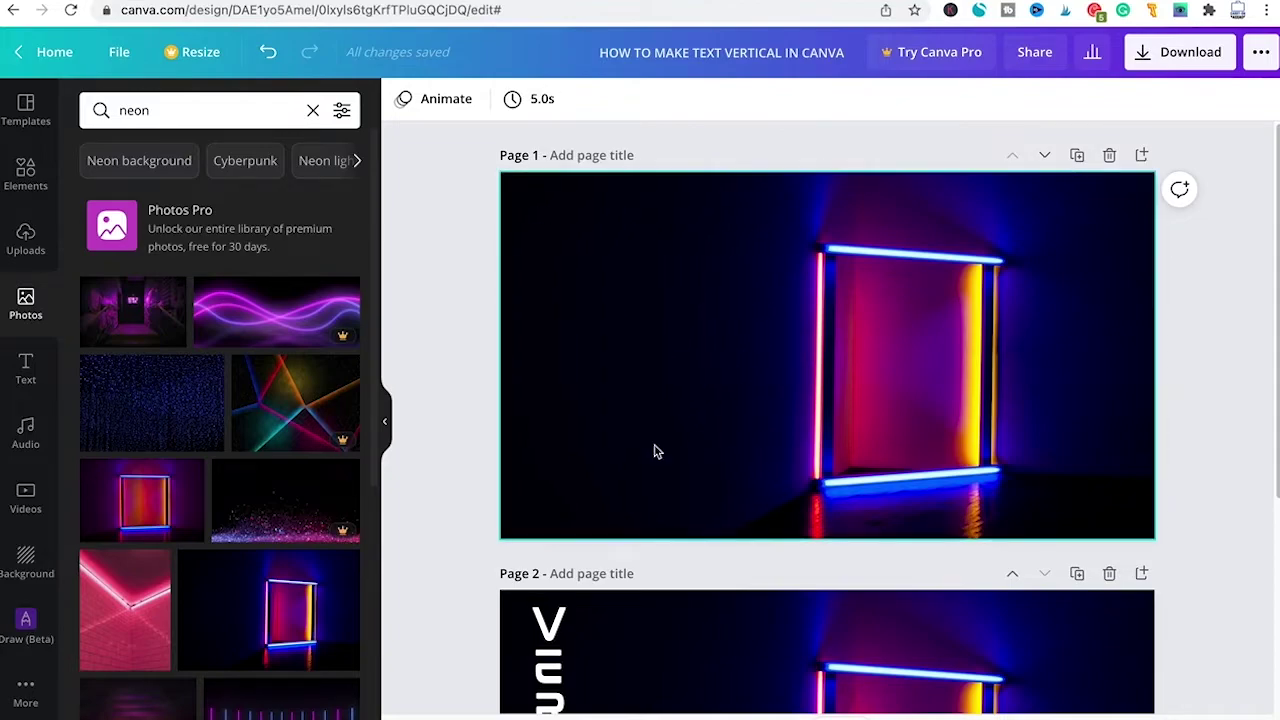
- Select the neon photo on page 1 and try dragging a heading onto it from the Text panel
click(632, 276)
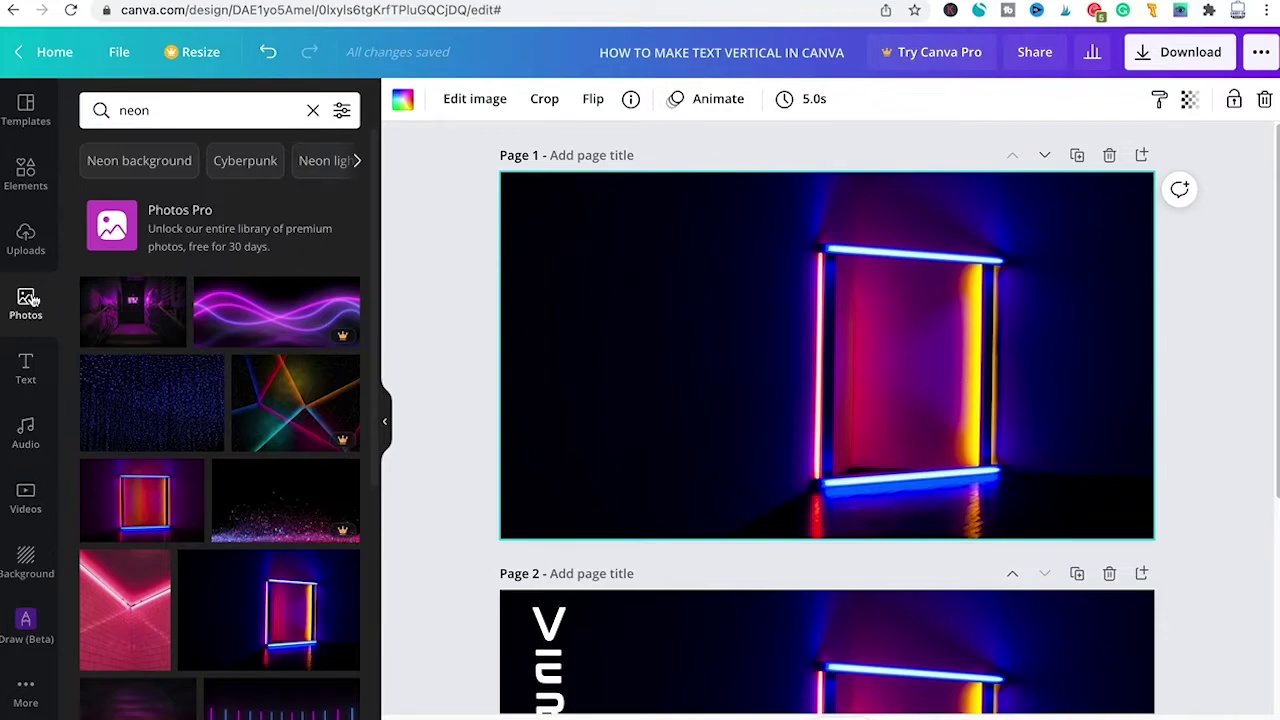
click(25, 372)
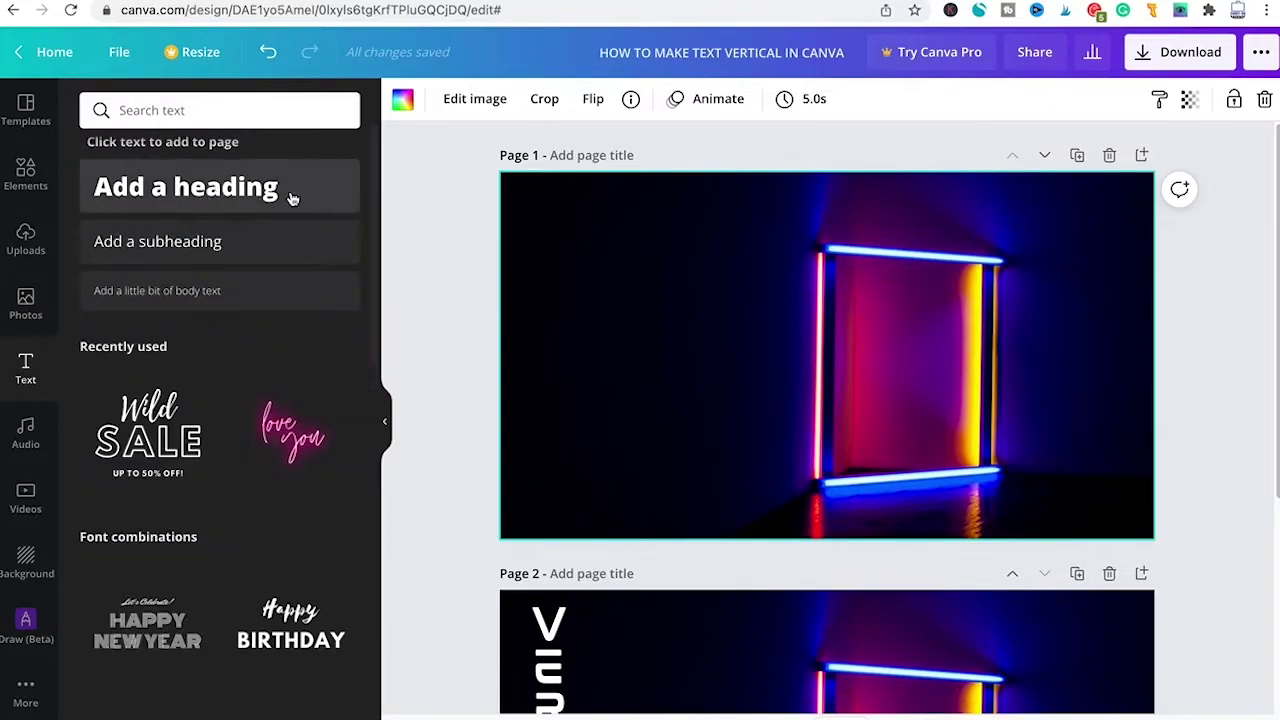
drag(290, 198, 700, 315)
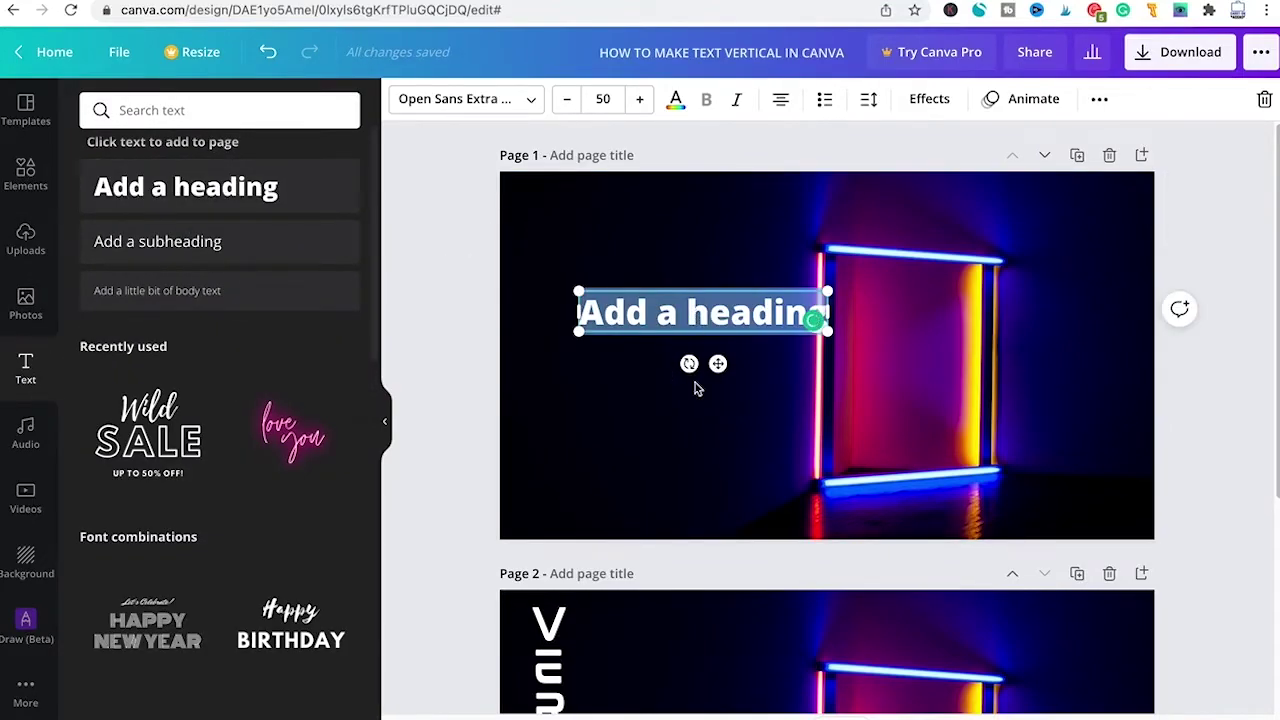
click(697, 388)
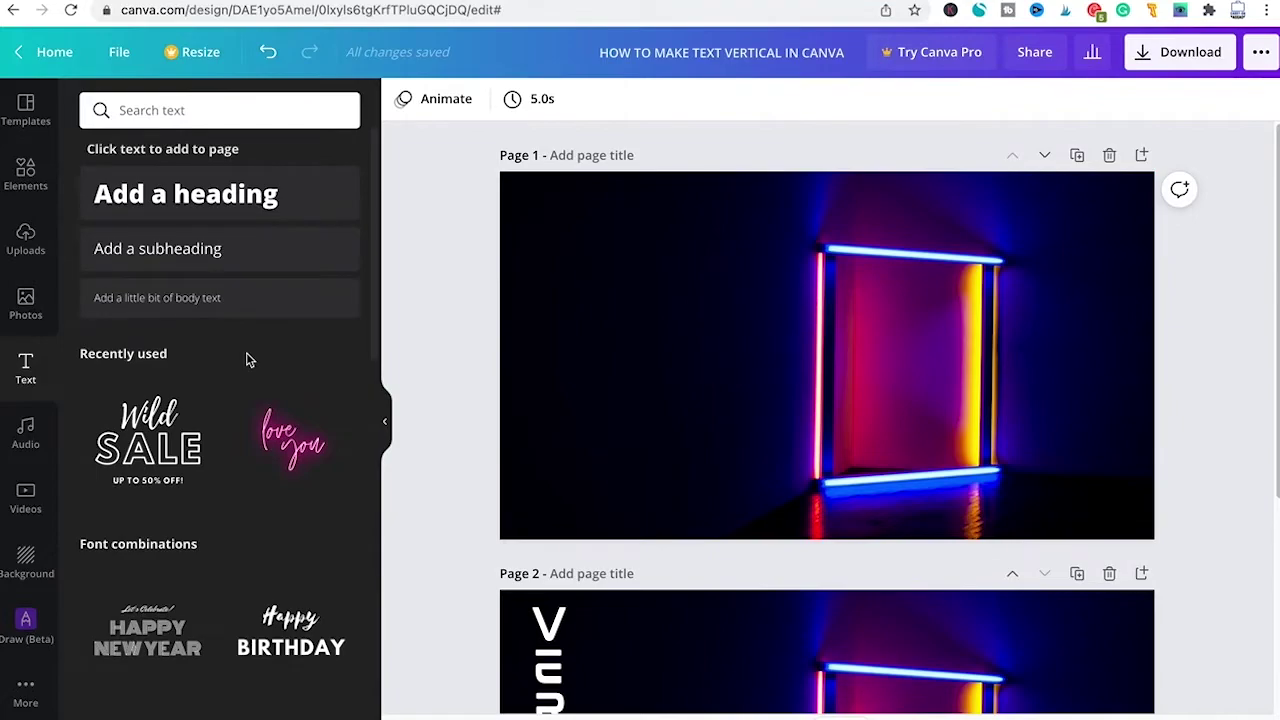
- Scroll the text options and drag the 'love you' neon text over page 1
scroll(249, 365, down, 1)
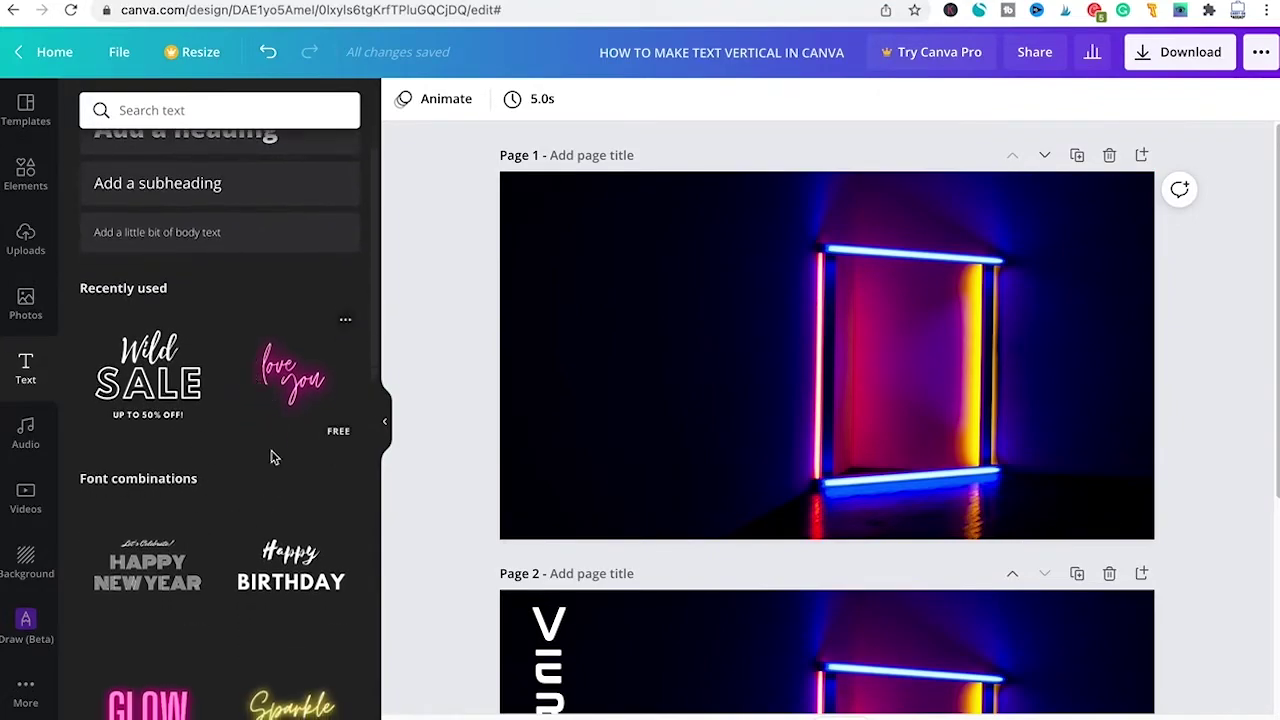
scroll(250, 480, down, 3)
scroll(247, 498, down, 2)
scroll(193, 380, up, 4)
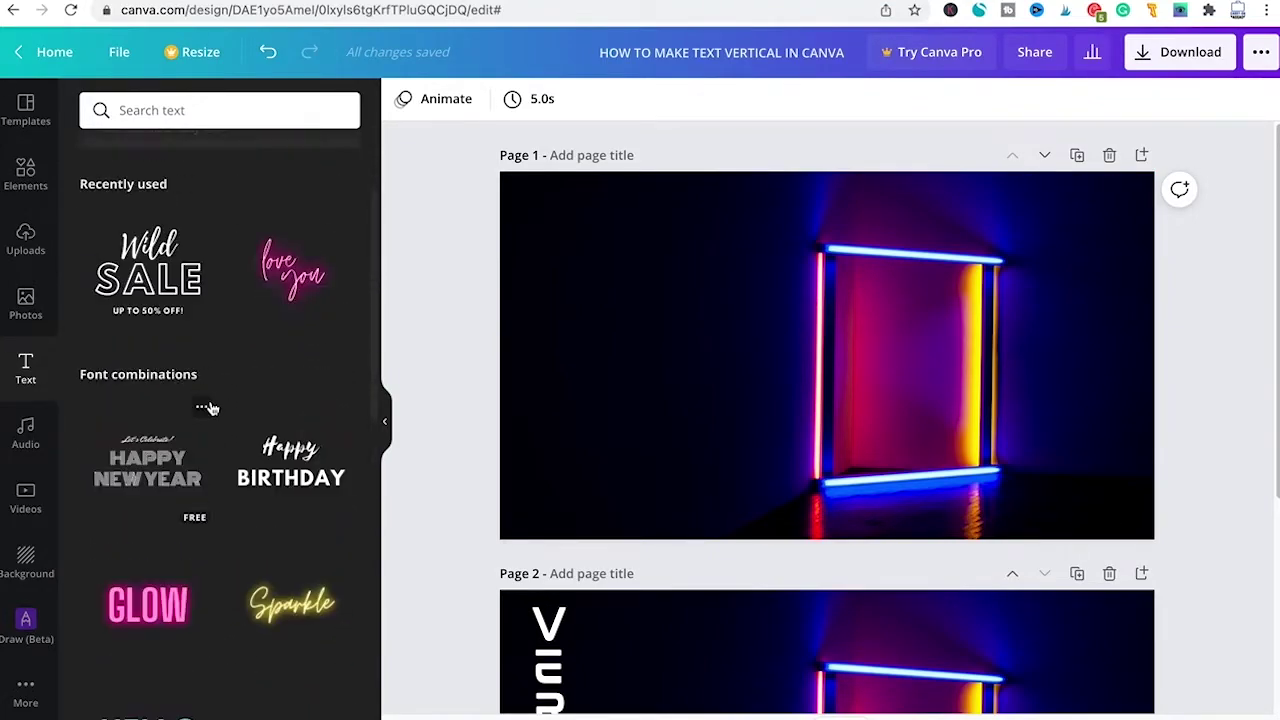
drag(295, 280, 564, 228)
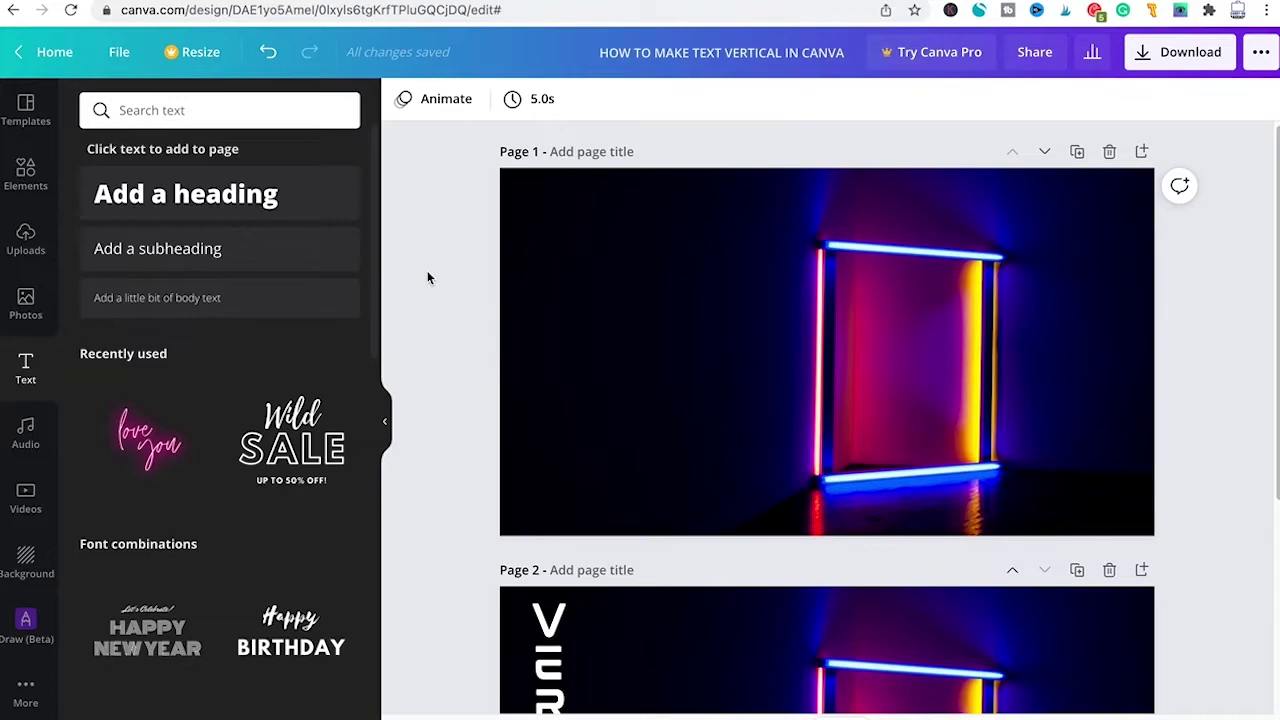
- Place a new heading on page 1, set its font to Mokoto via a 'mok' search, and type VERTICAL
drag(157, 200, 612, 297)
click(638, 314)
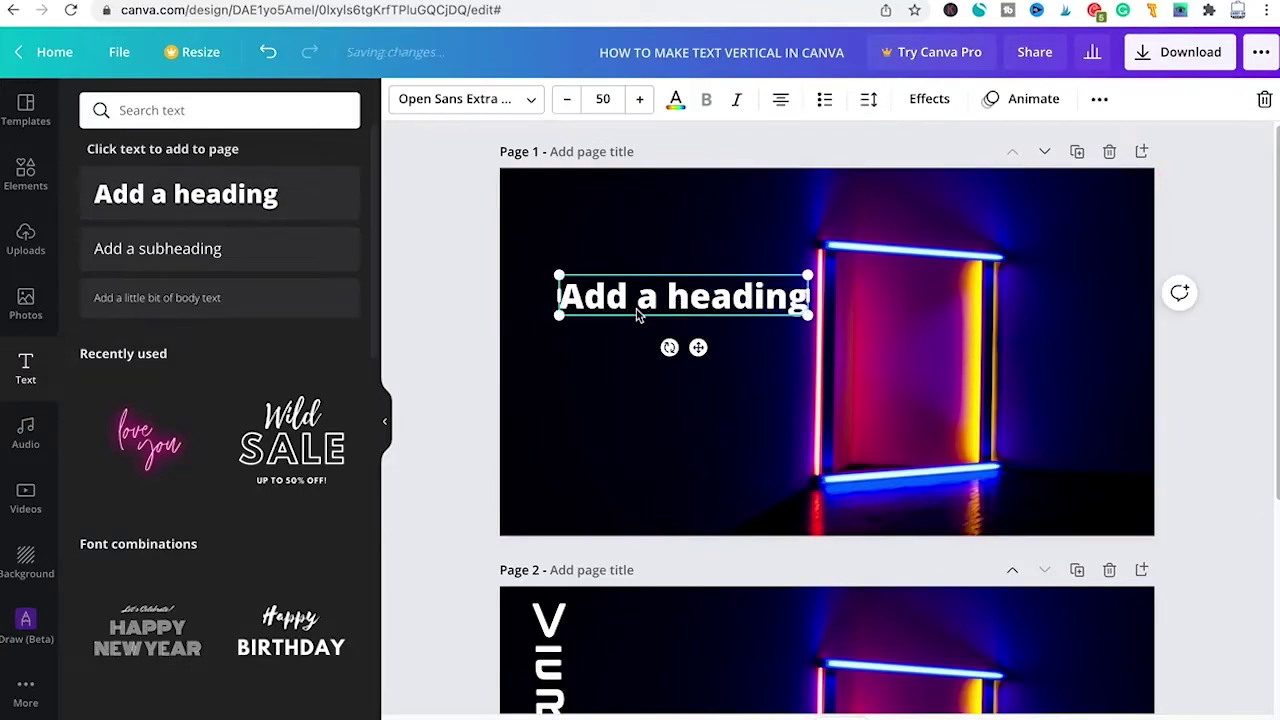
click(455, 98)
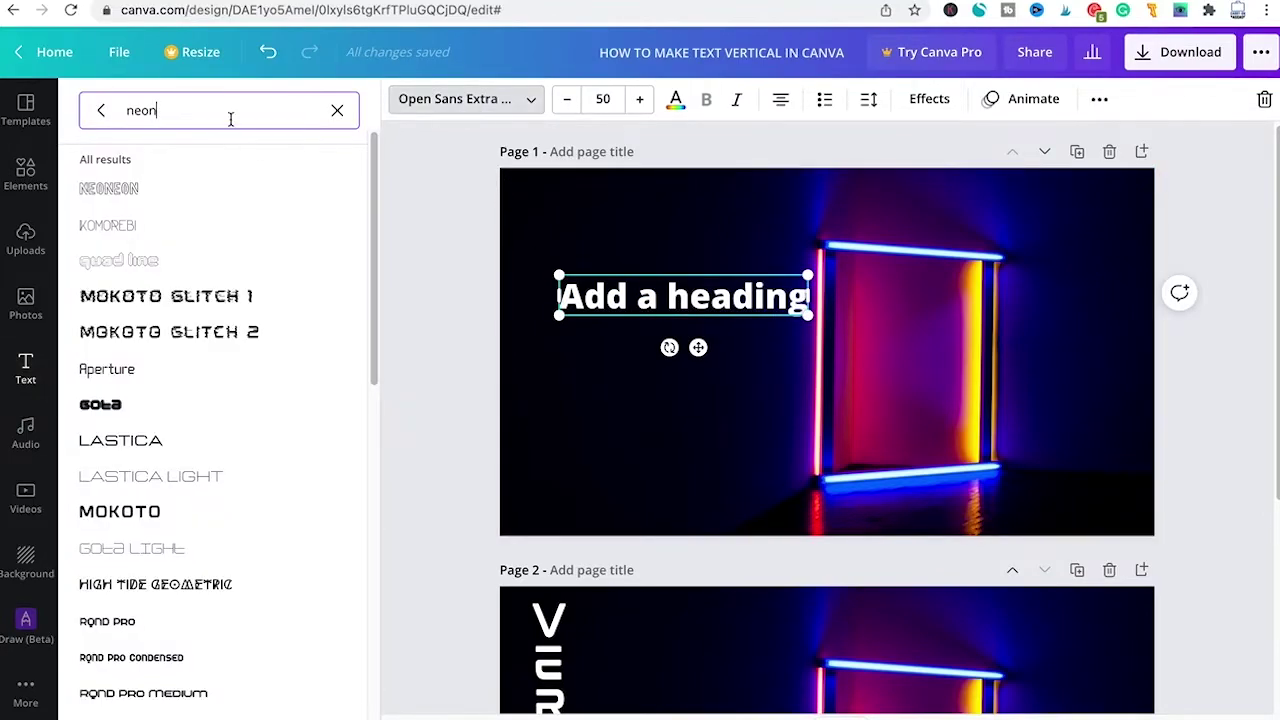
drag(230, 119, 106, 107)
text(mokoto)
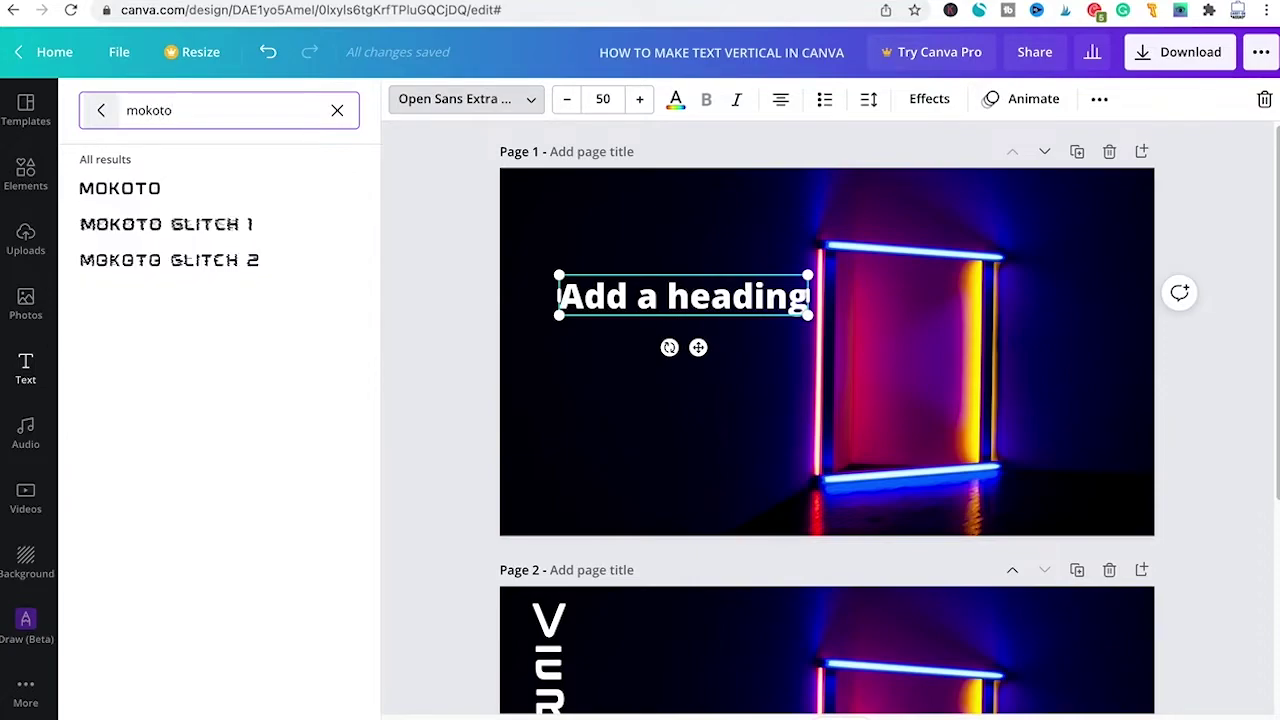
click(117, 189)
click(663, 307)
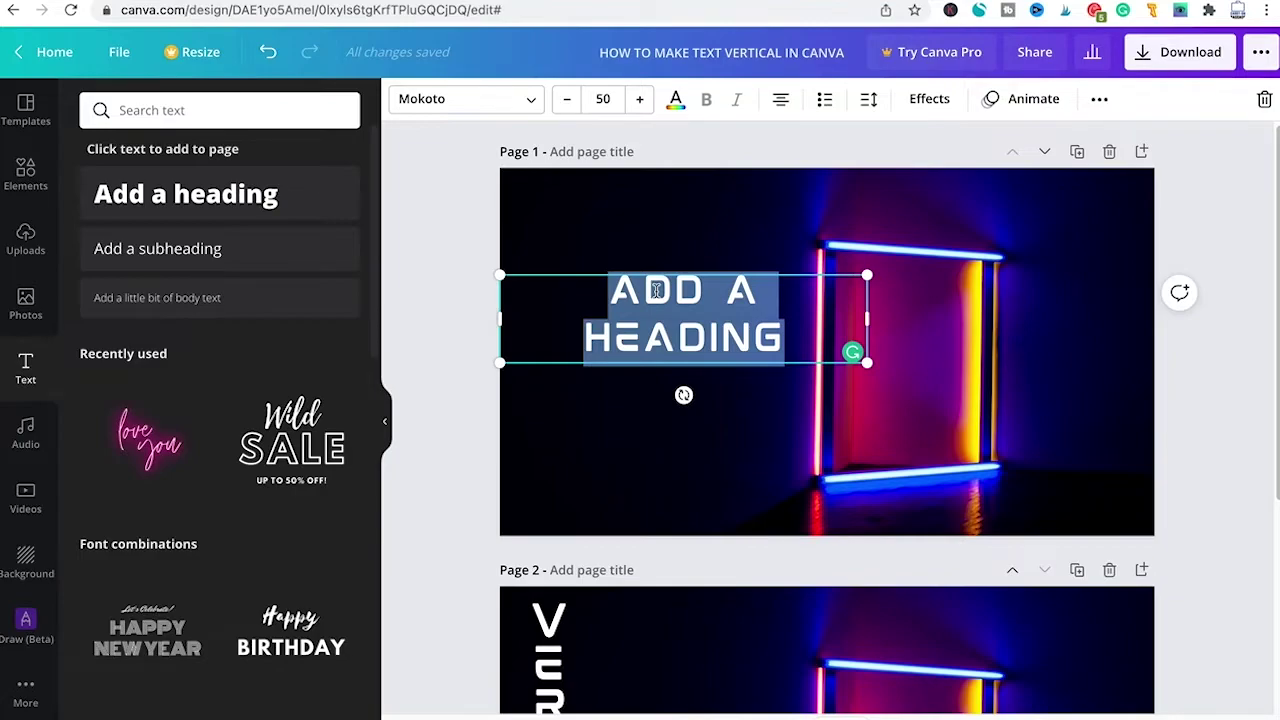
text(VERTICAL)
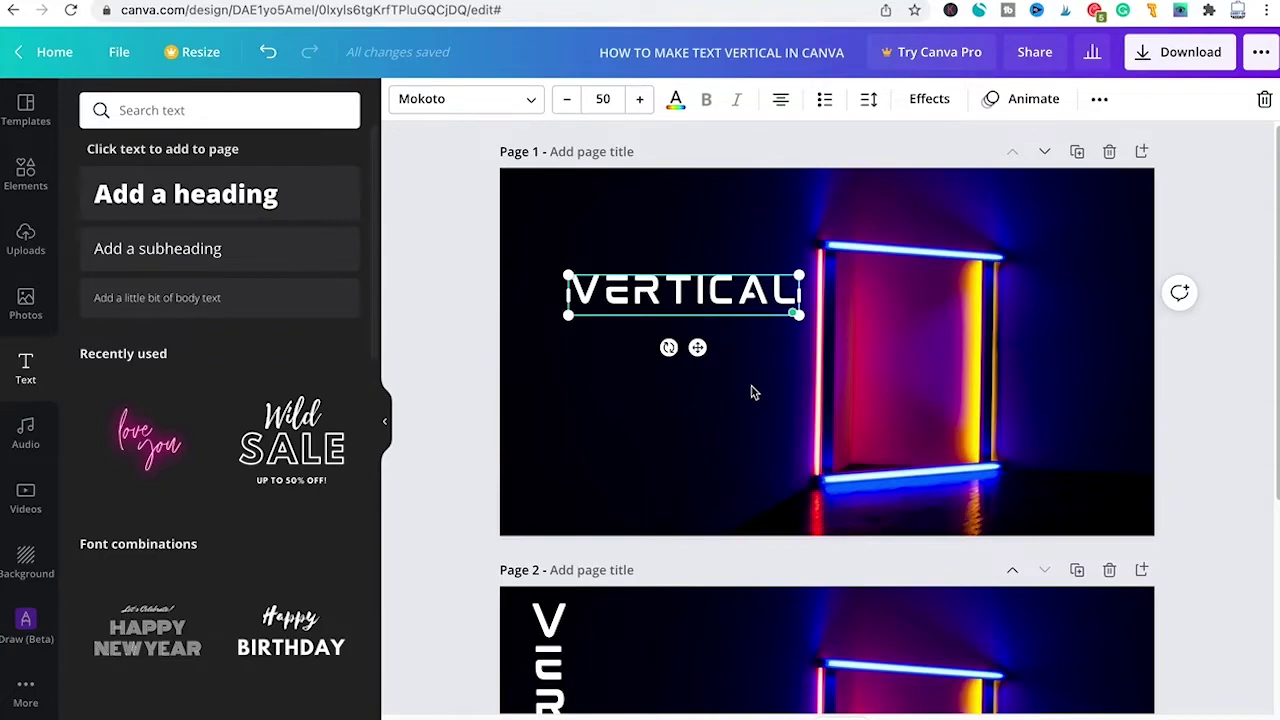
scroll(754, 393, up, 3)
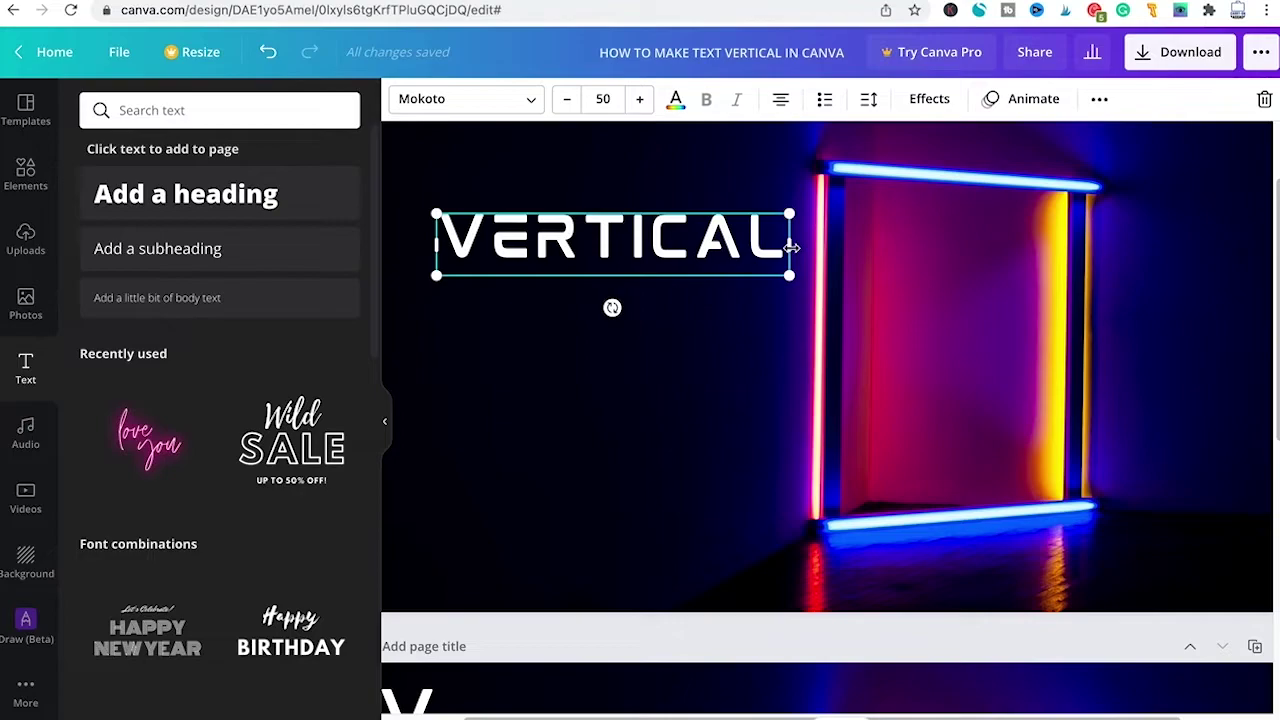
- Narrow the VERTICAL box so letters stack, move it top-left, and enlarge it to size 43.4
drag(790, 247, 491, 257)
scroll(601, 352, down, 1)
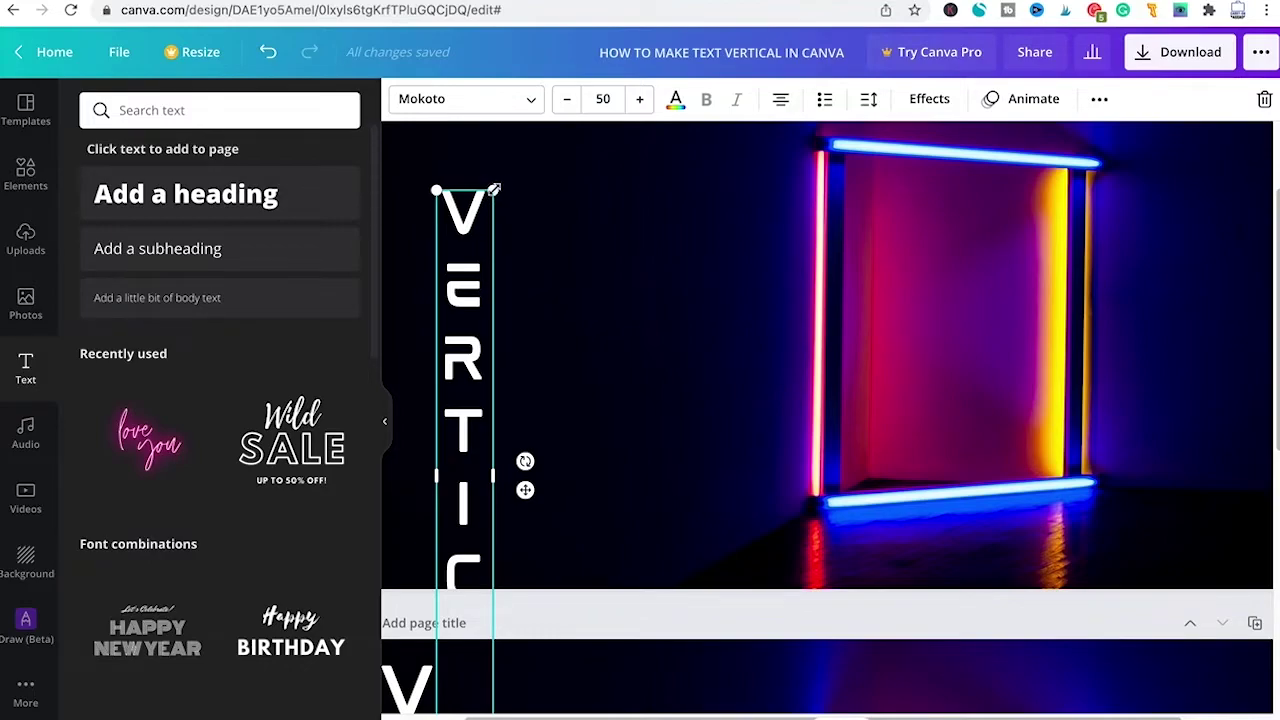
drag(494, 189, 468, 437)
drag(451, 522, 437, 282)
scroll(554, 534, down, 1)
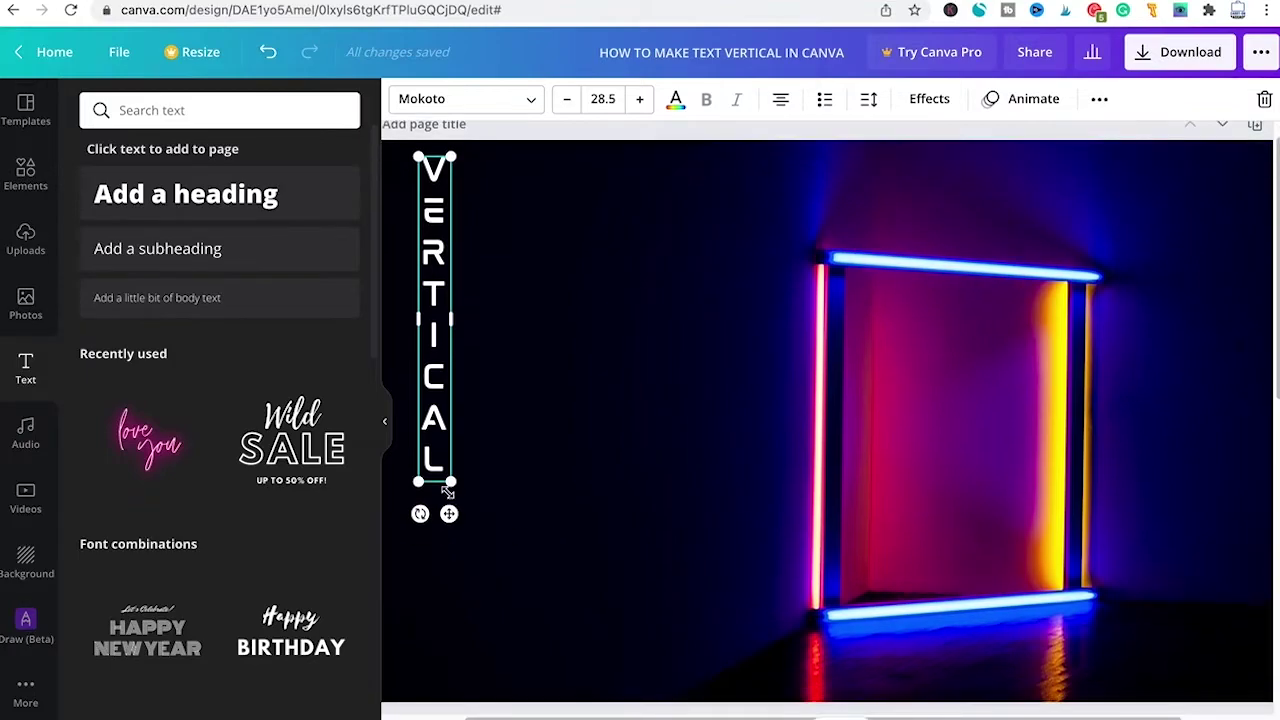
drag(452, 482, 512, 655)
click(698, 307)
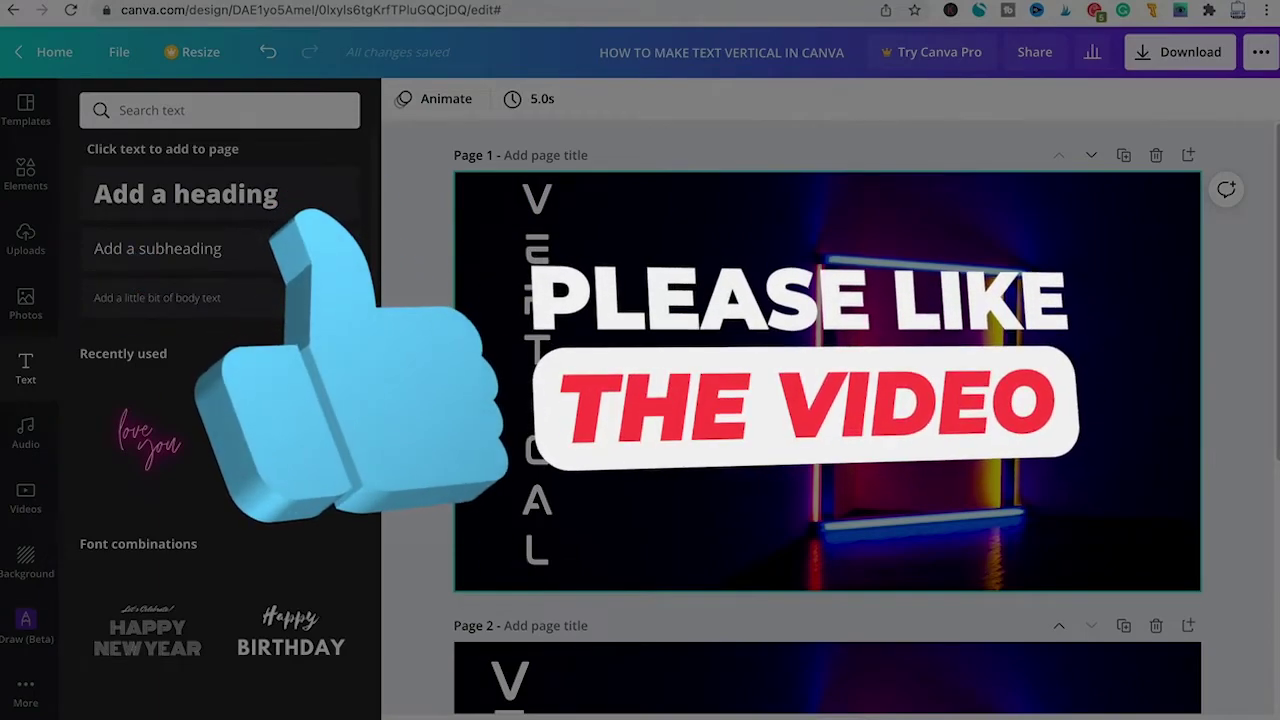
- Scroll down to page 2 and select its neon frame background photo
scroll(557, 447, down, 5)
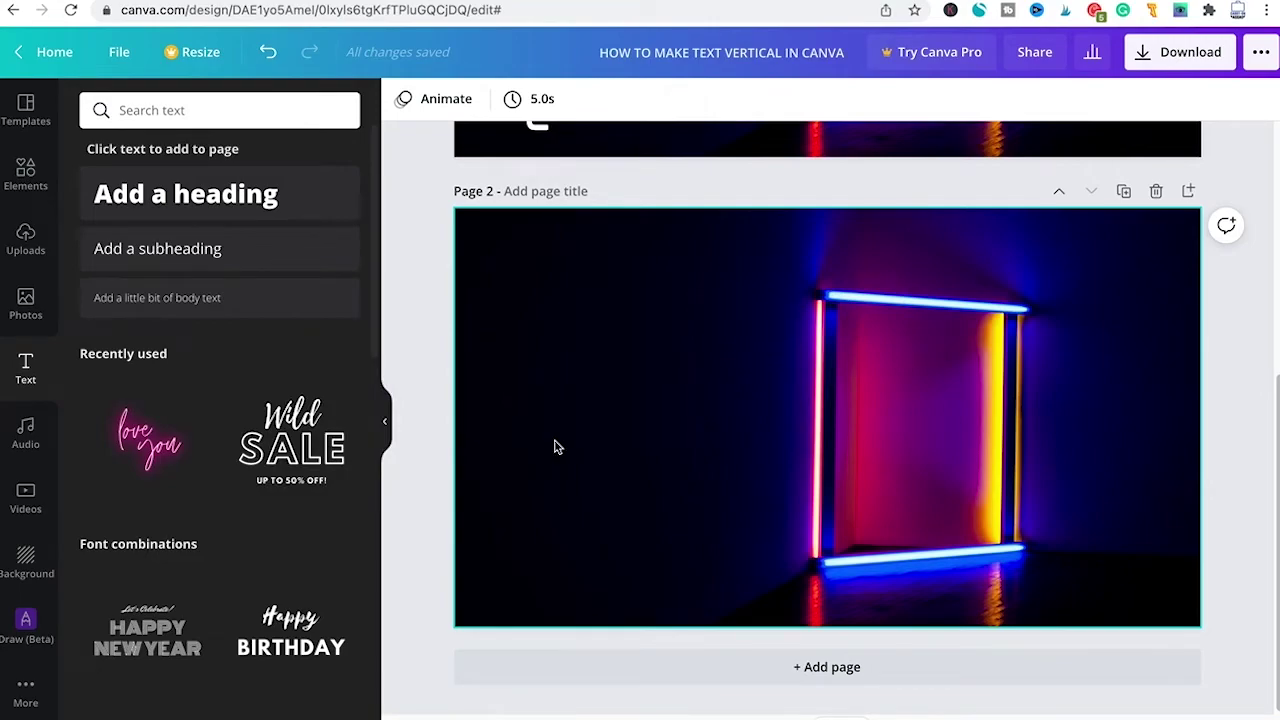
click(522, 363)
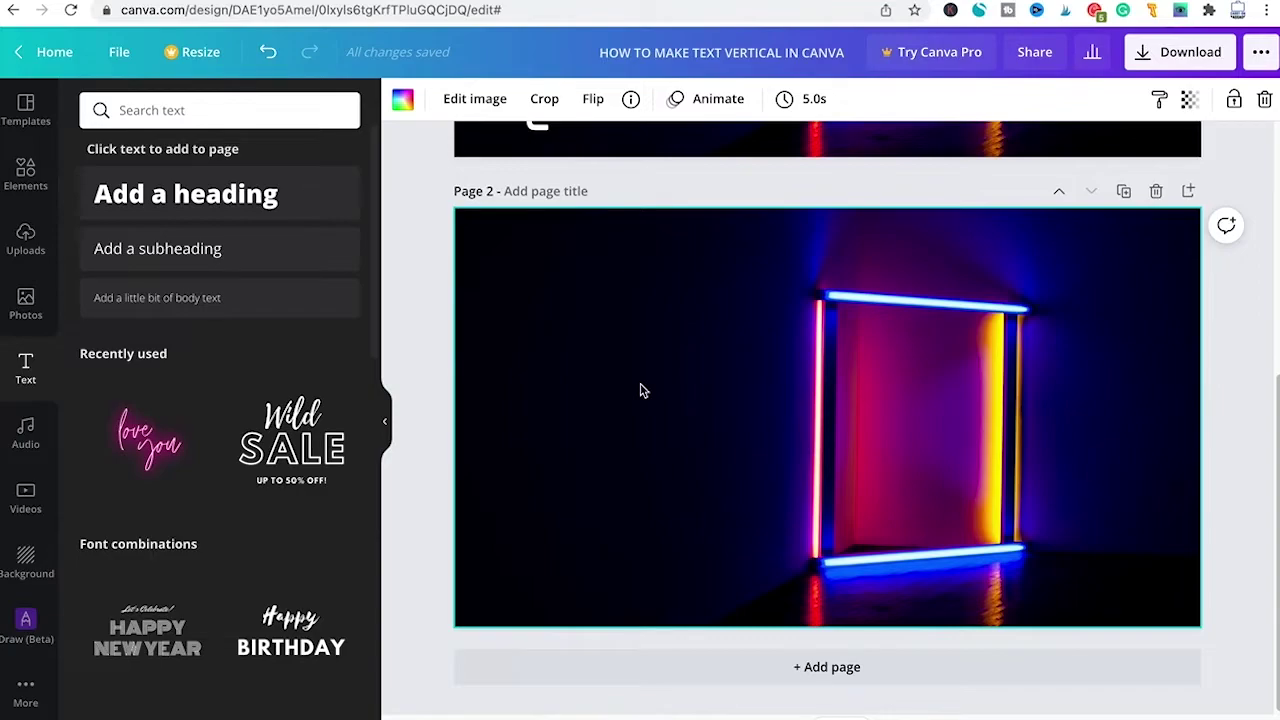
- Add a text box on page 2, replace its placeholder with a size 73.3 V, and move it top-left
text(YOUR PARAGRAPH TEXT)
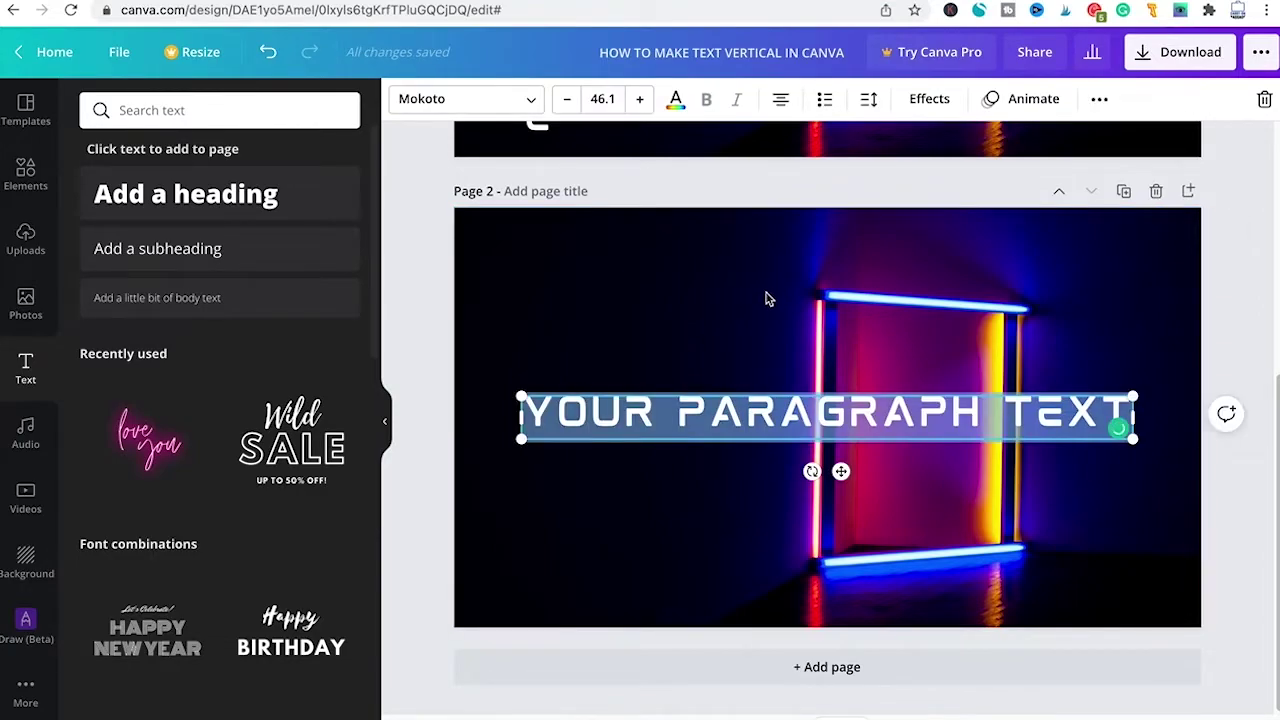
click(705, 489)
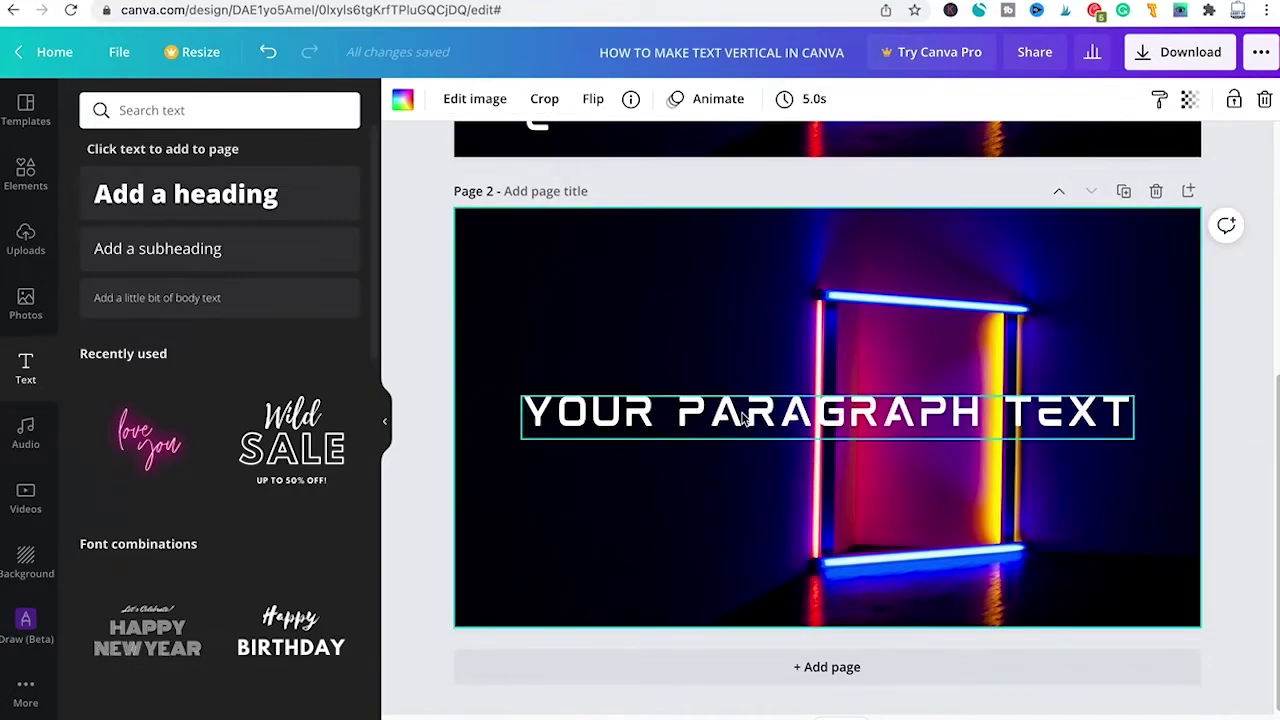
double_click(743, 412)
key(BackSpace)
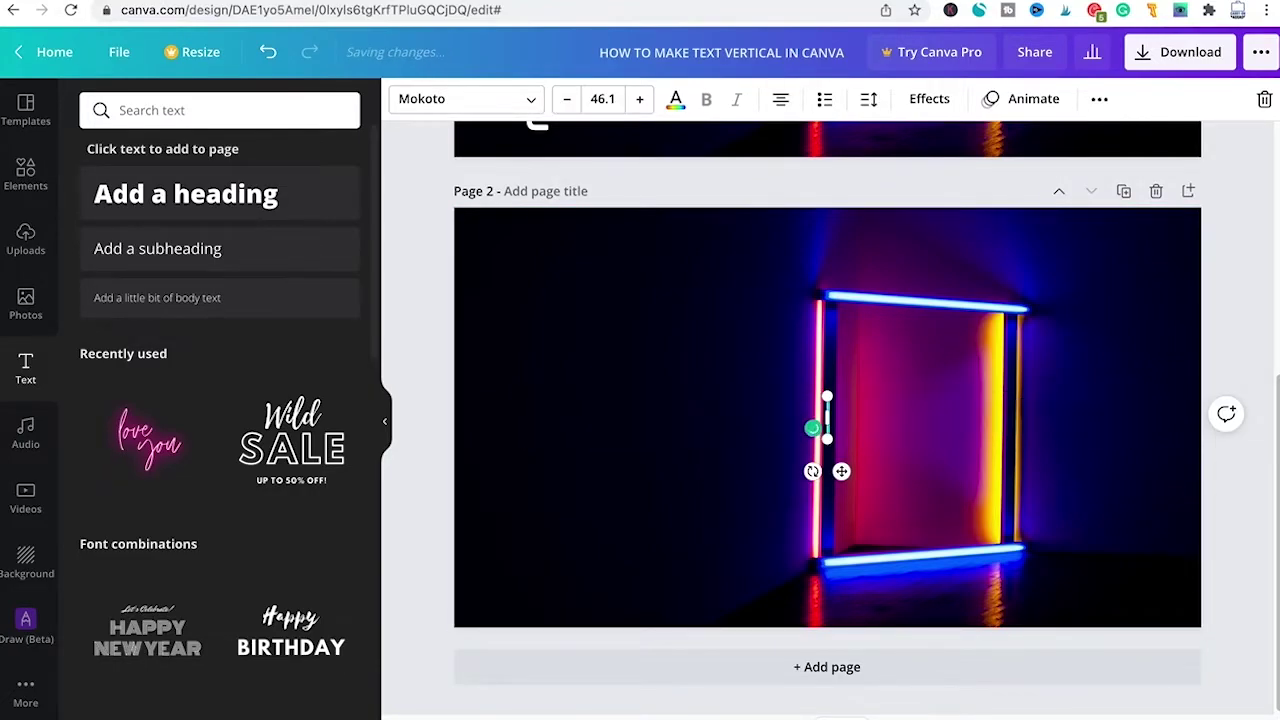
text(V)
click(788, 343)
drag(813, 407, 554, 297)
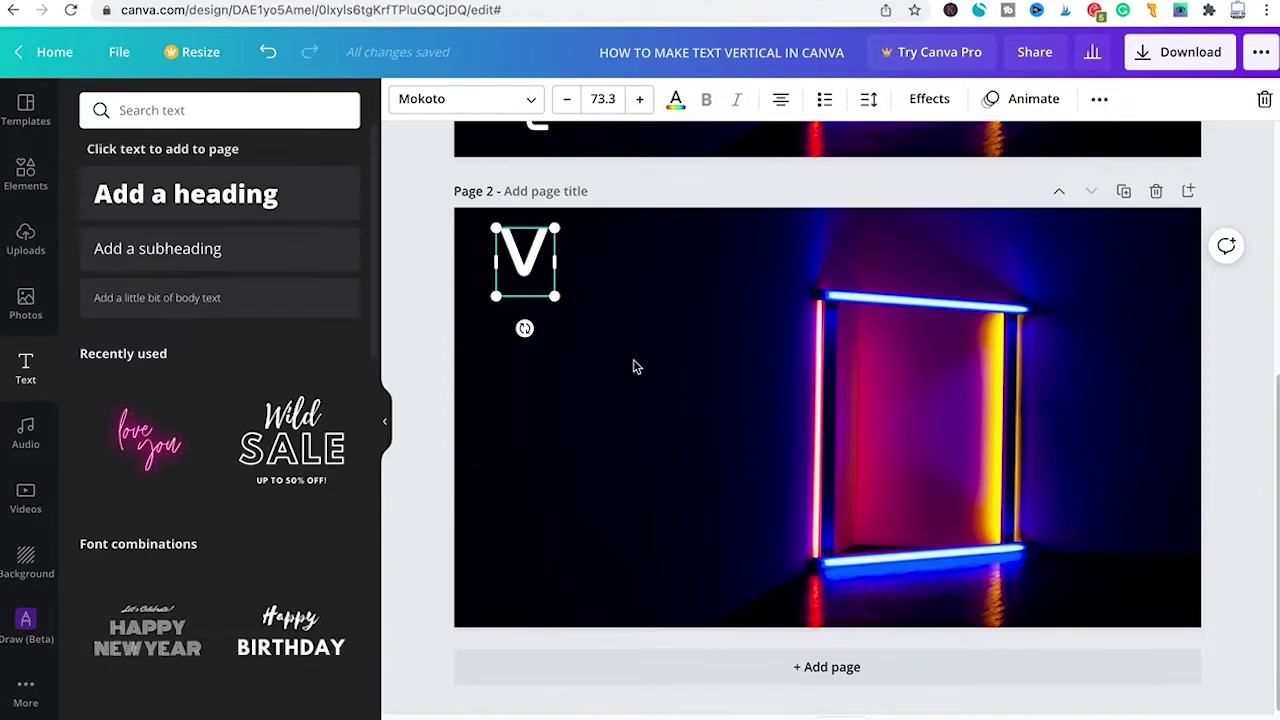
- Duplicate the V, place the copy directly below it, and change it to E
key(ctrl+d)
drag(546, 280, 536, 318)
double_click(528, 318)
text(E)
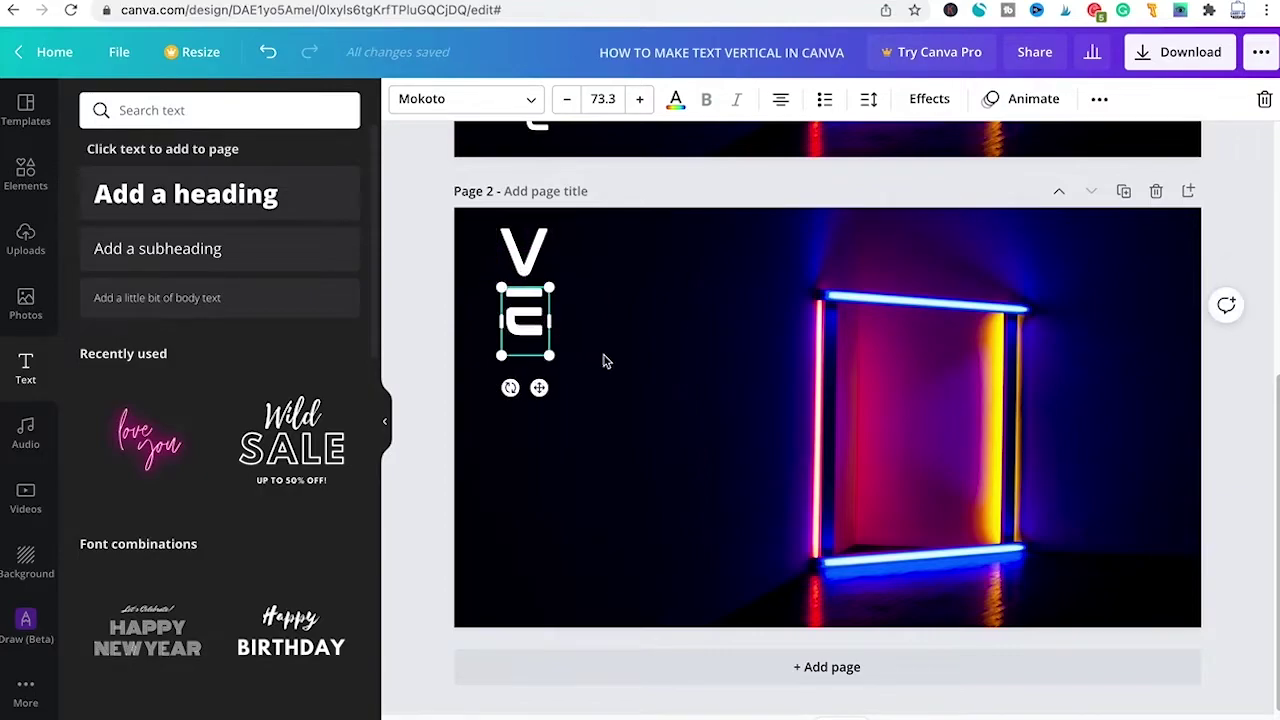
click(608, 350)
click(525, 320)
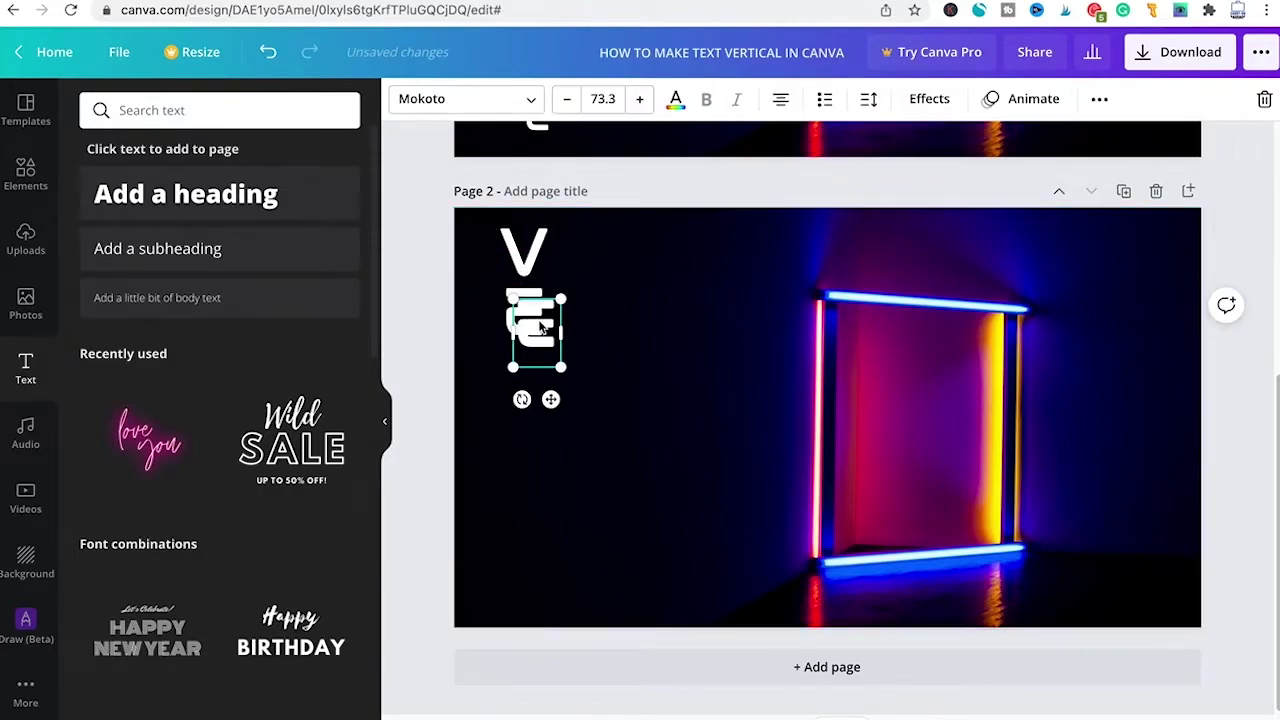
- Duplicate the E and align the copy beneath it as the third letter
key(ctrl+d)
drag(540, 330, 513, 372)
click(657, 411)
click(117, 55)
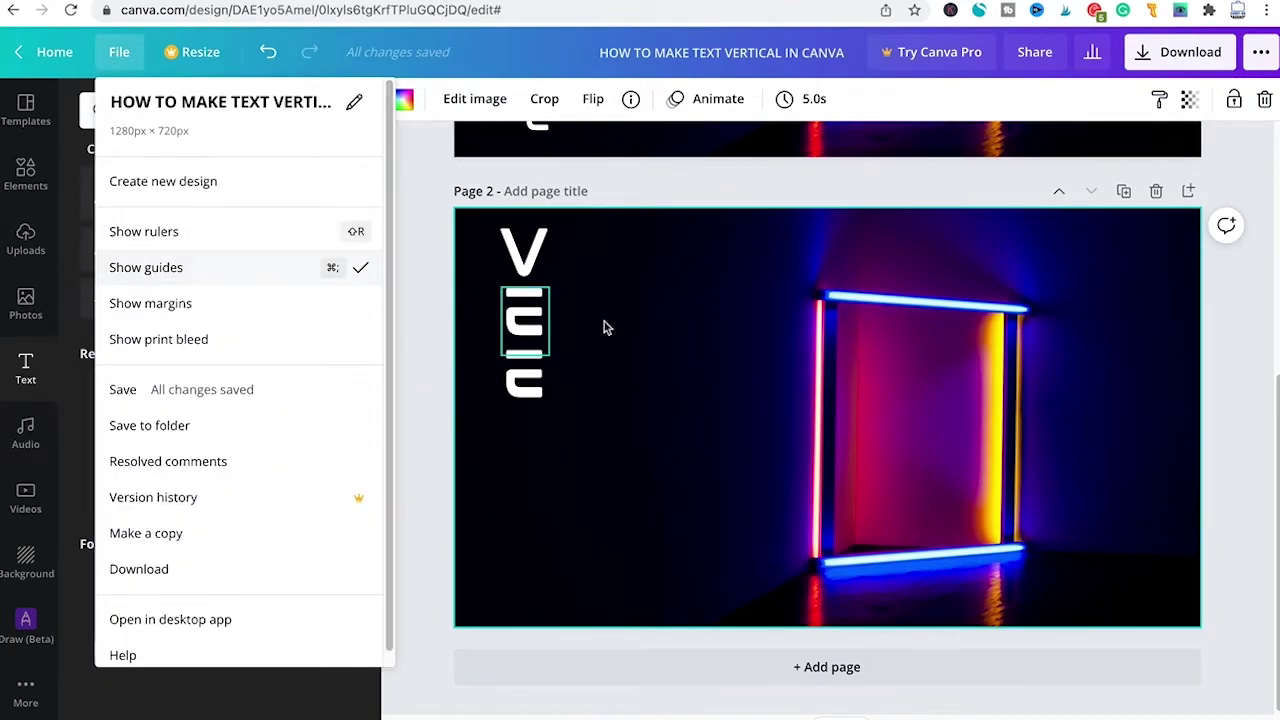
click(543, 390)
drag(543, 390, 524, 378)
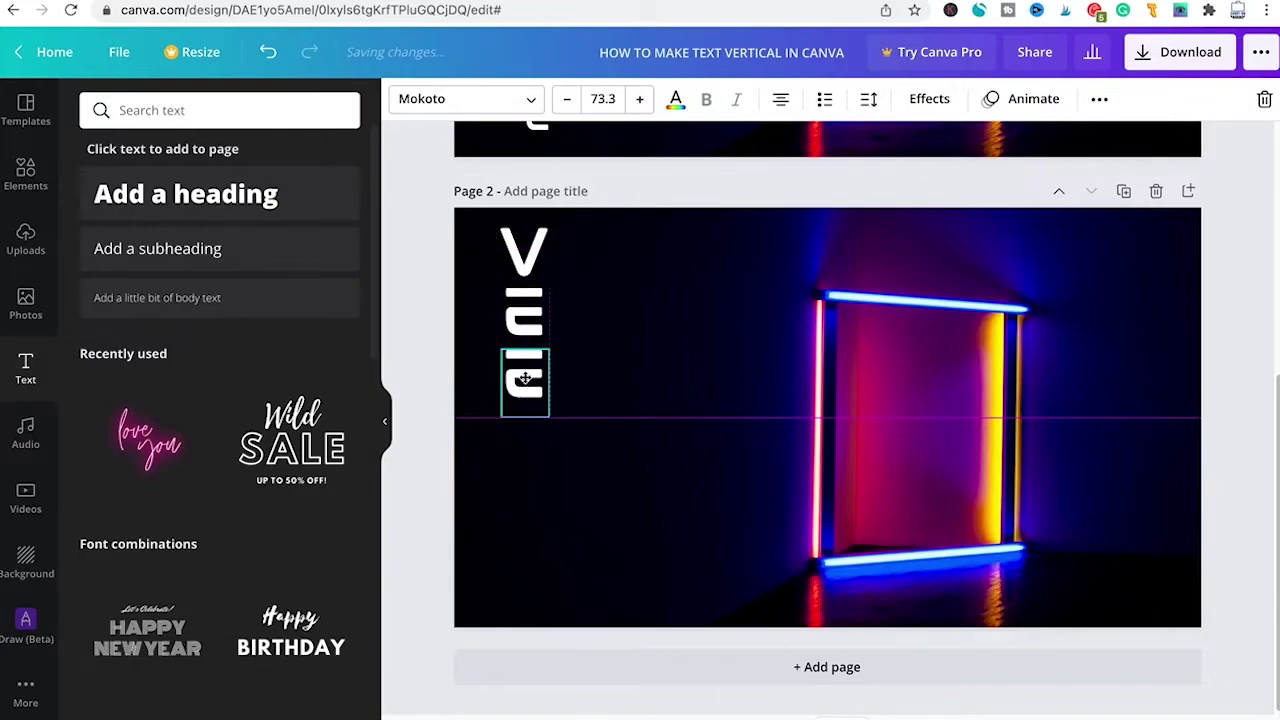
click(578, 387)
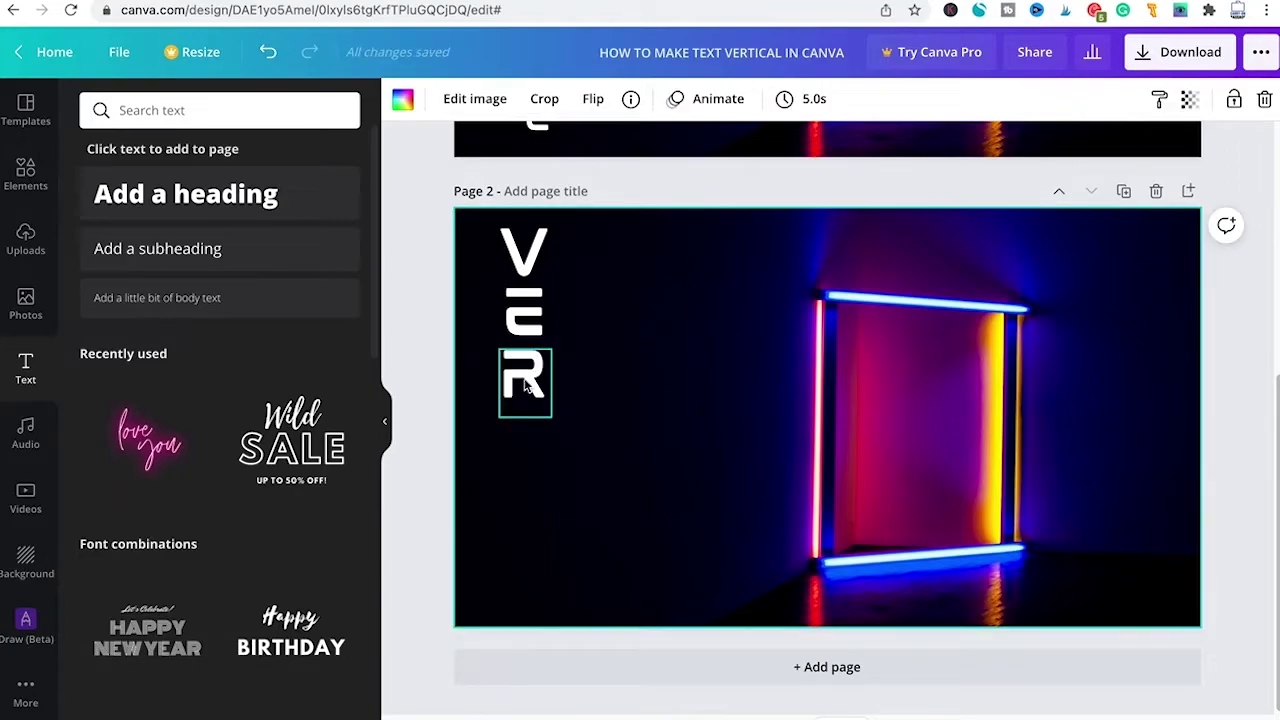
- Duplicate the R, move the copy below it, and change it to T
click(525, 380)
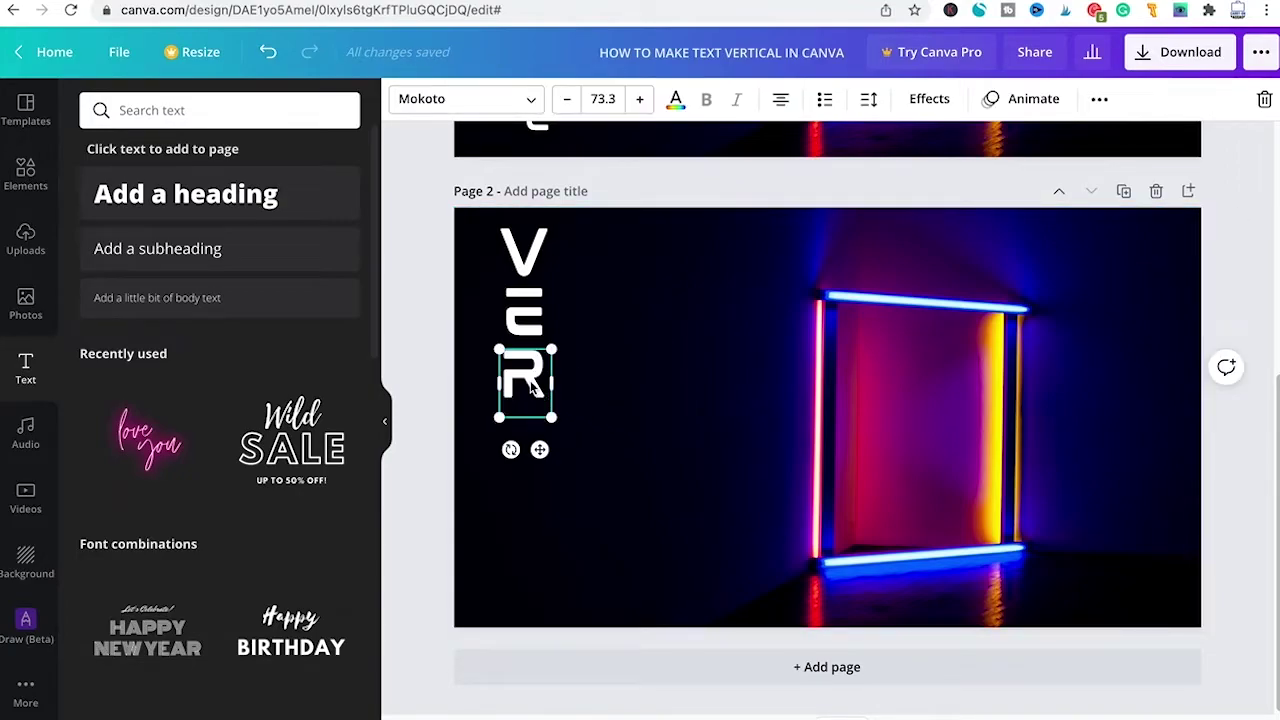
key(ctrl+d)
drag(575, 415, 540, 438)
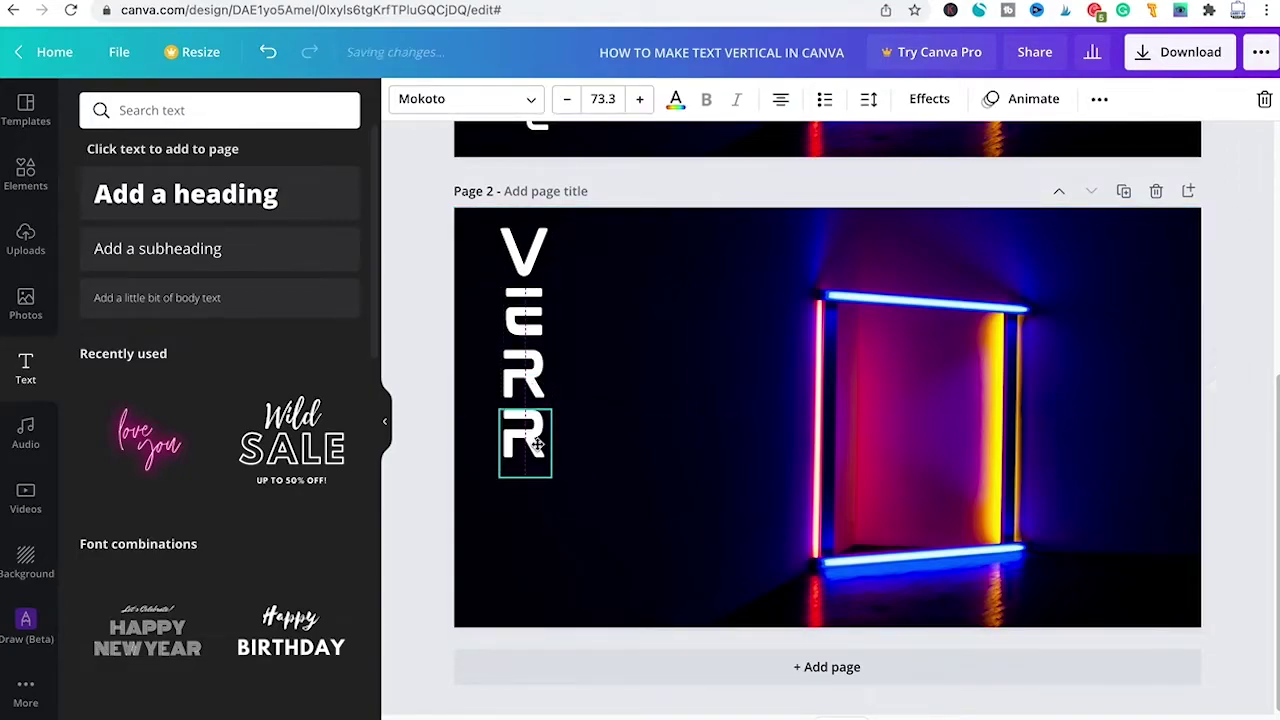
double_click(530, 437)
text(T)
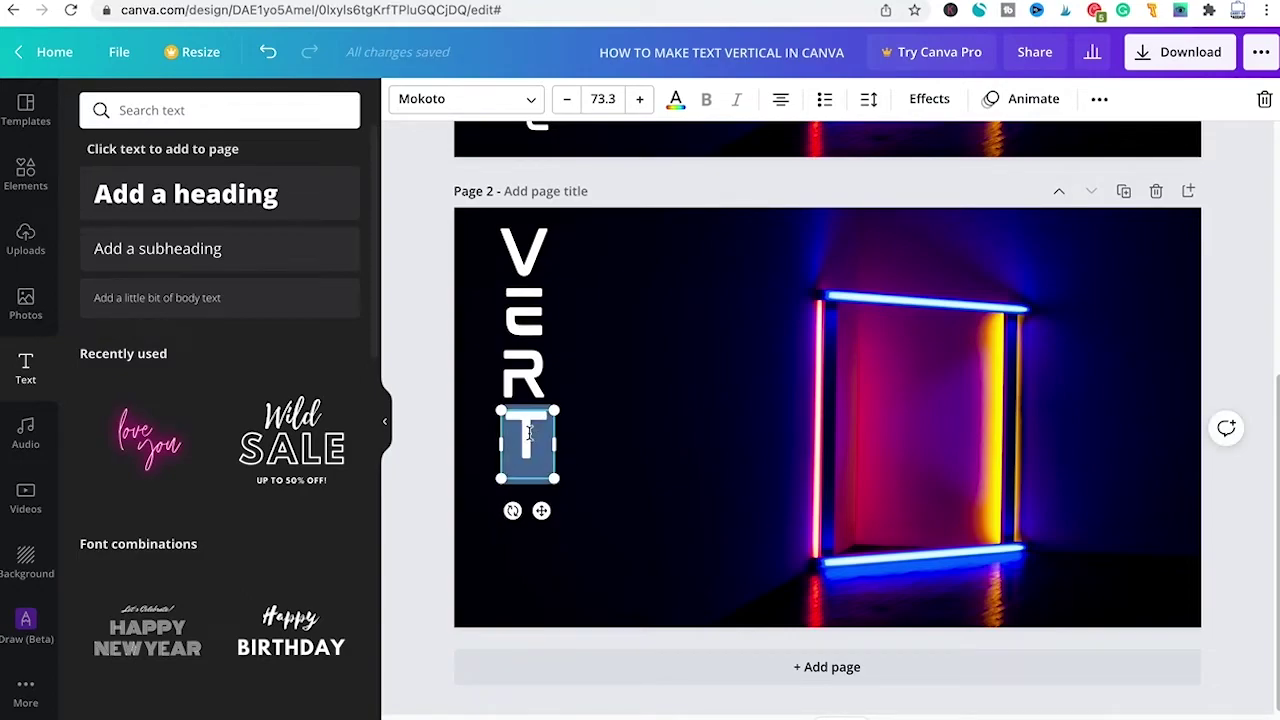
click(600, 449)
click(522, 450)
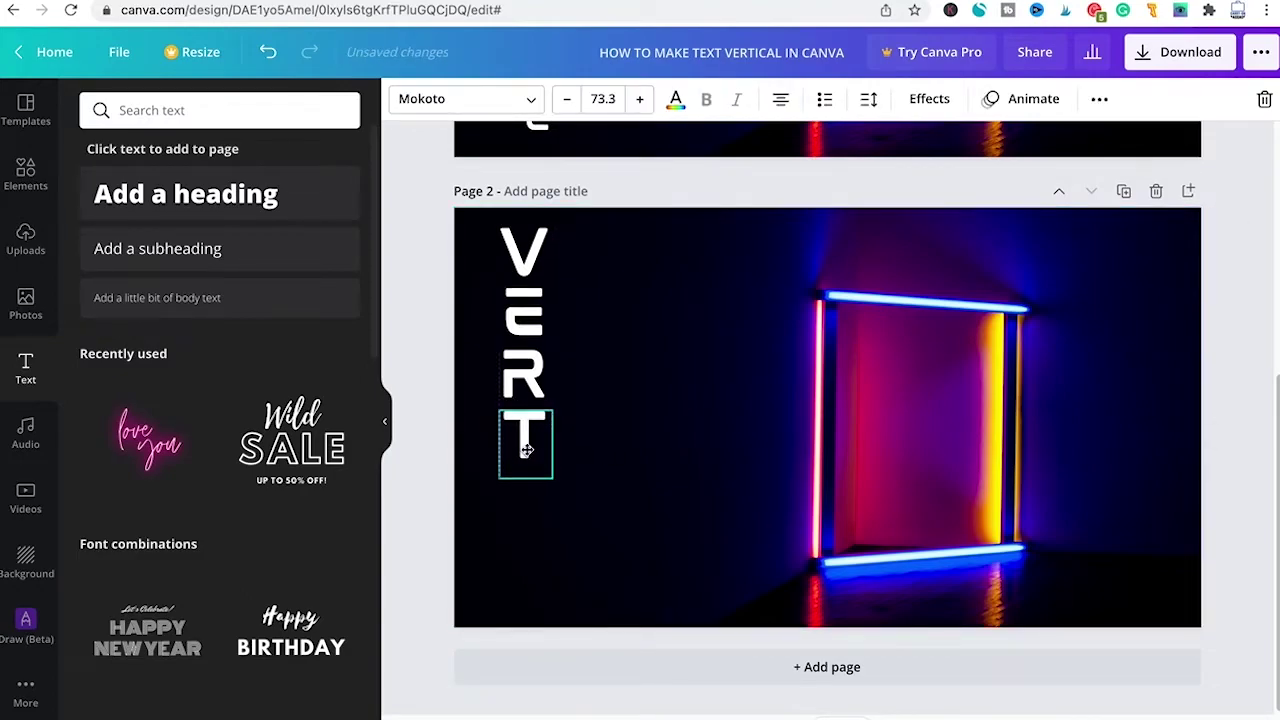
- Add copied letters below the T and retype them as I and C
drag(536, 508, 542, 562)
double_click(535, 497)
text(I)
click(600, 454)
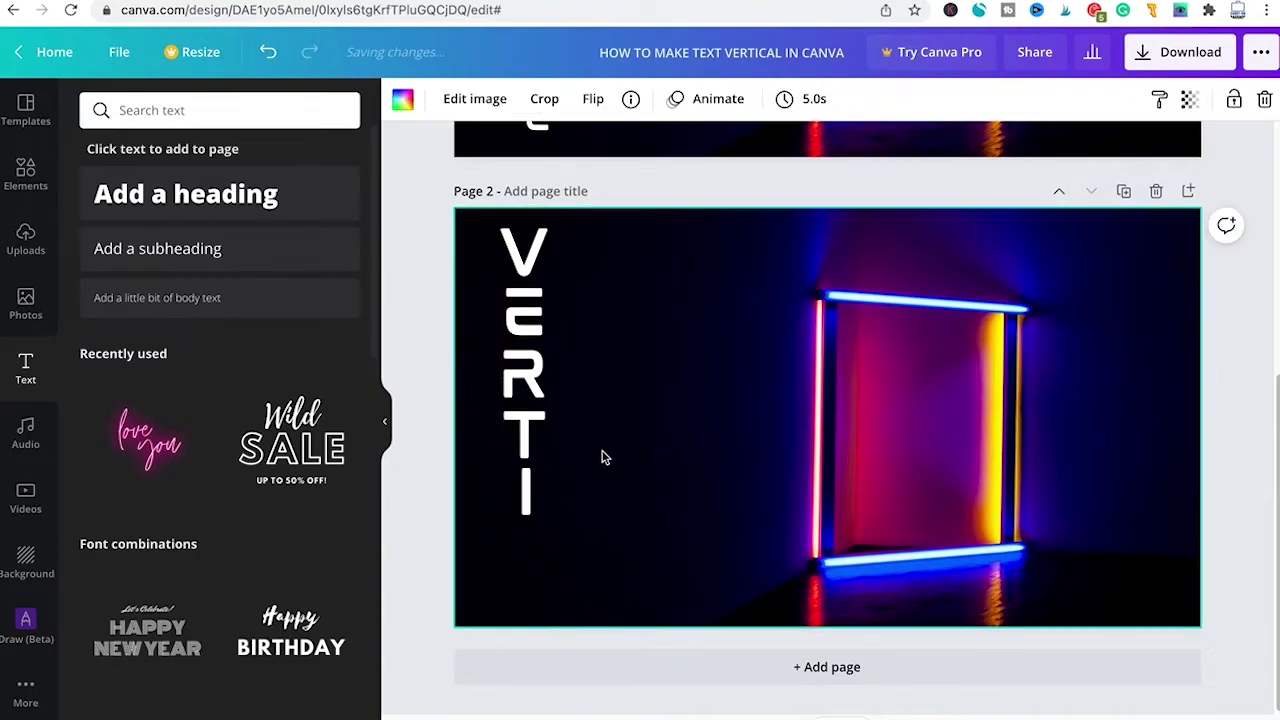
click(525, 496)
drag(543, 508, 527, 560)
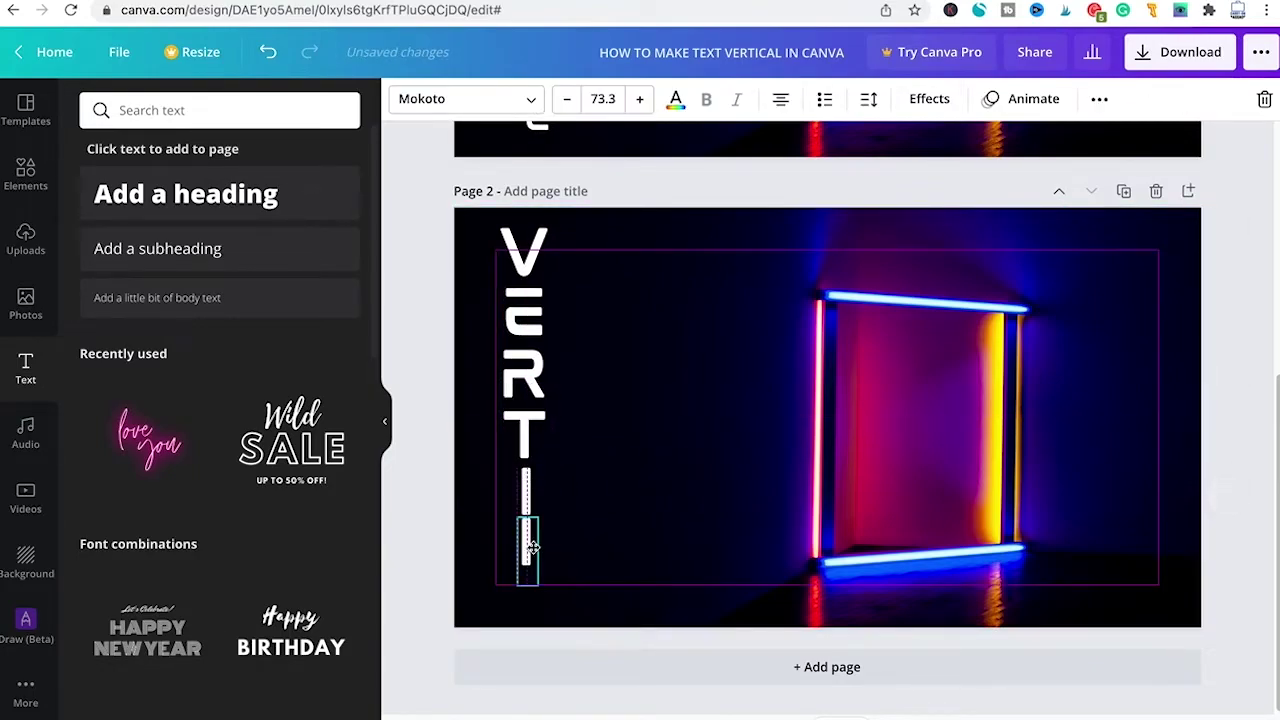
double_click(527, 555)
text(C)
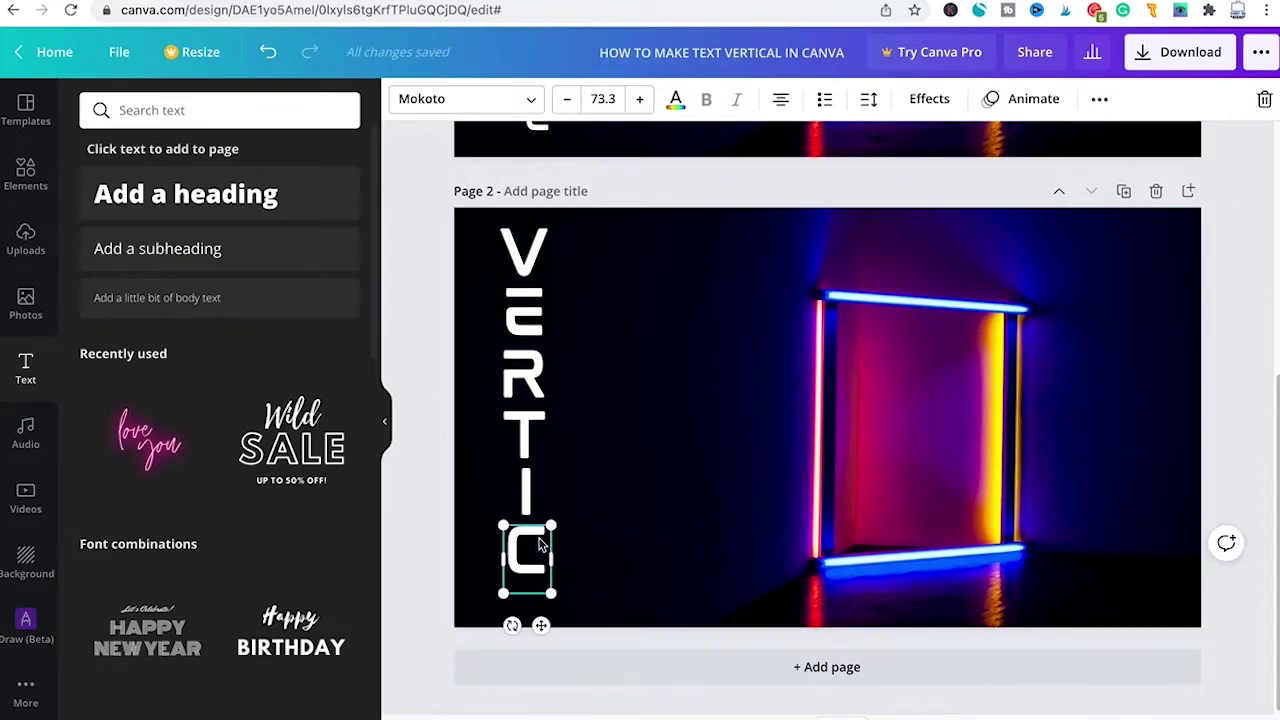
- Set a spare I letter aside to the right and marquee-select the VERTIC column
key(ctrl+d)
drag(545, 545, 603, 540)
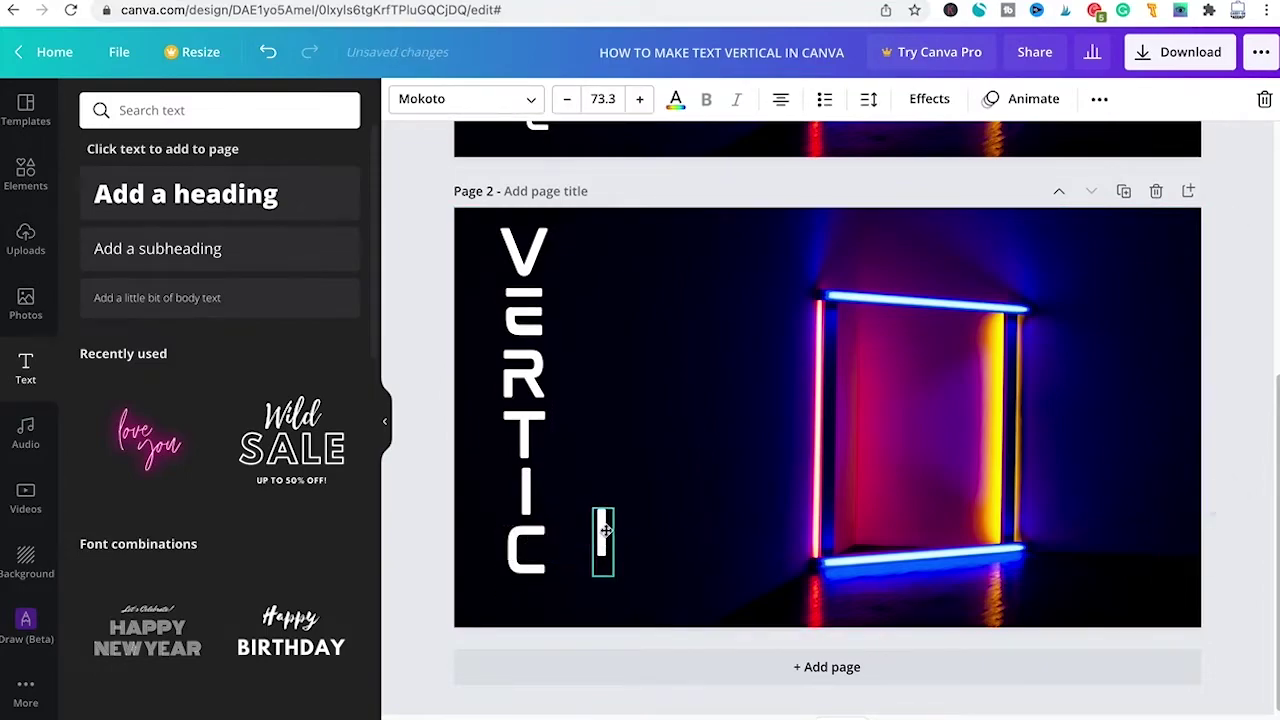
click(620, 417)
click(533, 234)
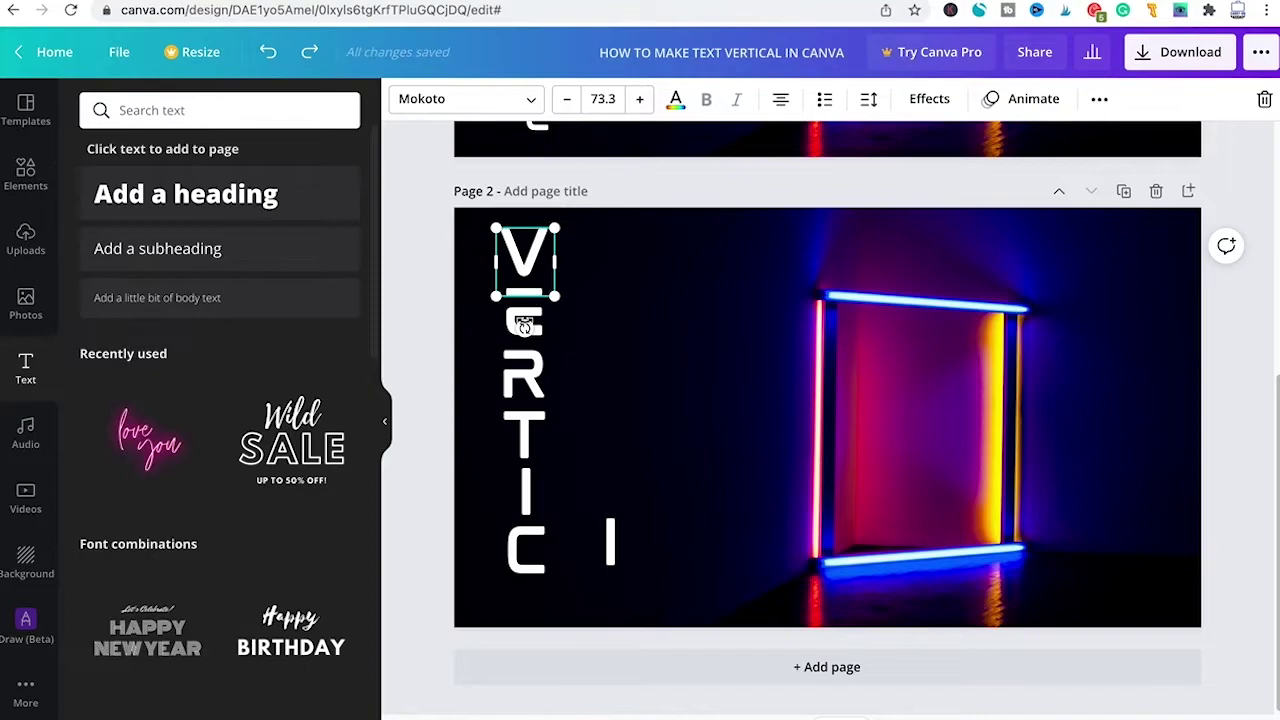
click(623, 300)
drag(607, 533, 747, 543)
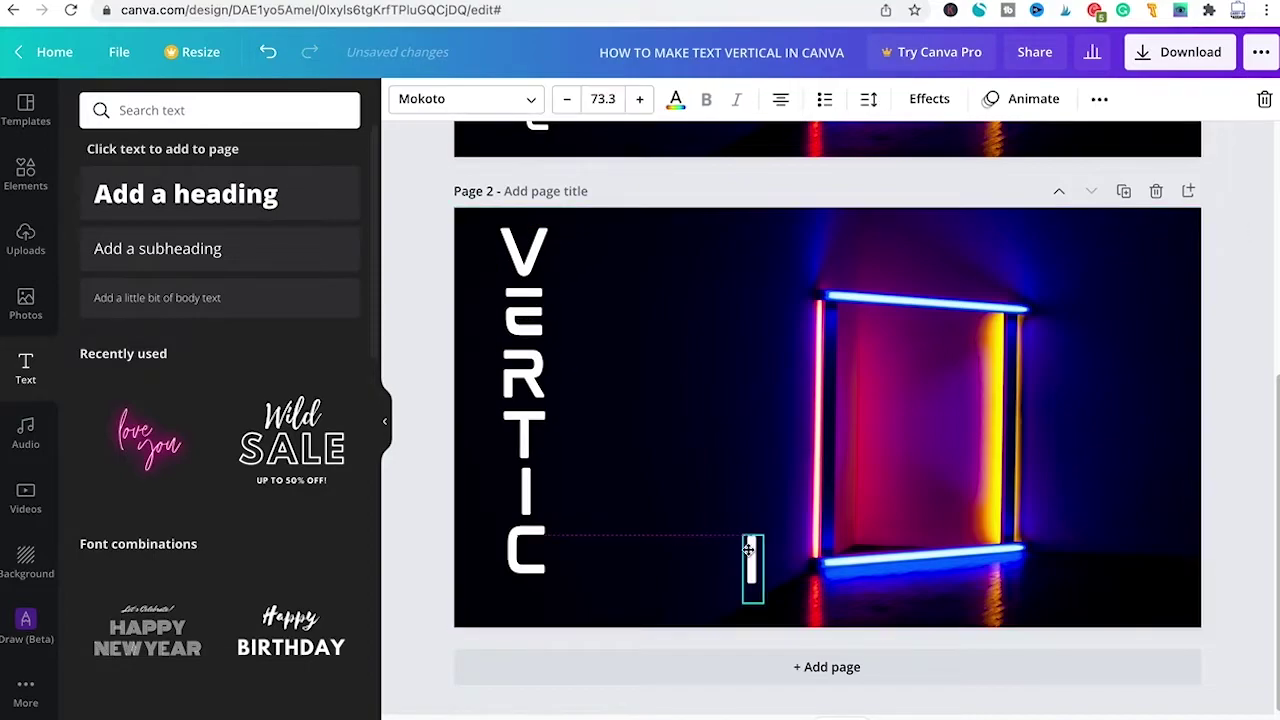
click(608, 251)
drag(608, 251, 547, 440)
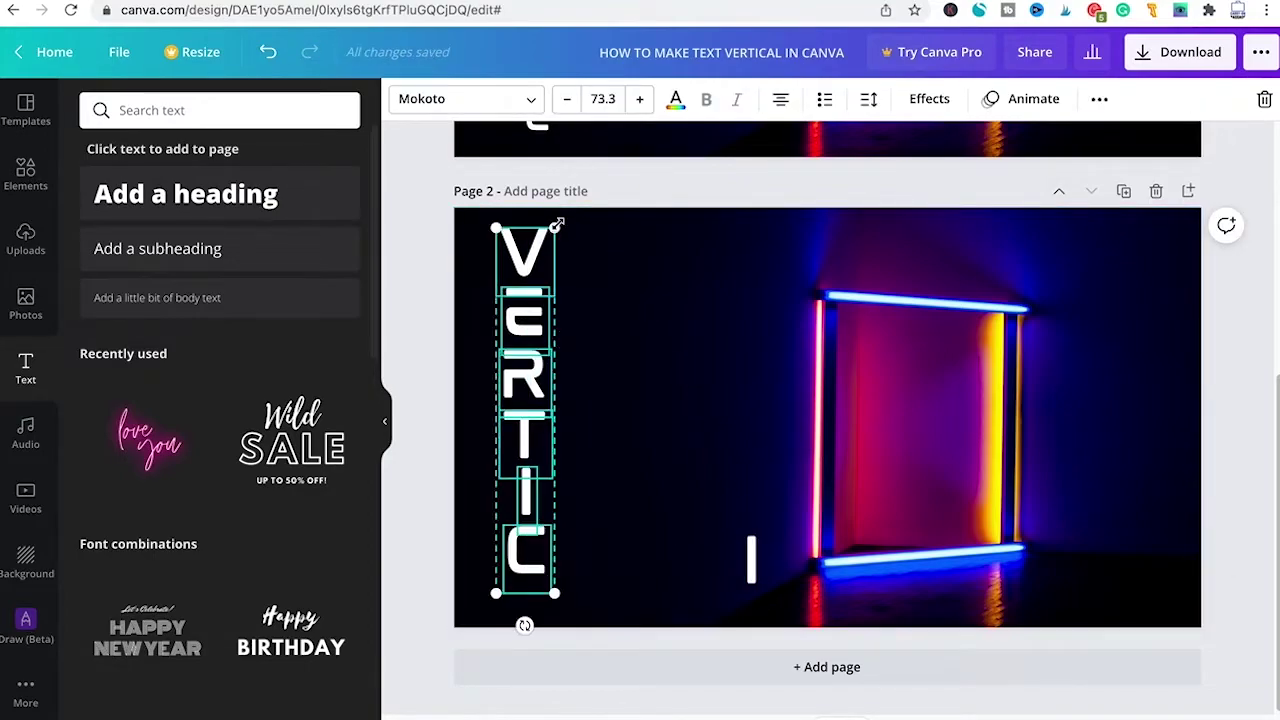
- Shrink the VERTIC column to size 49.7 and add A and L letters at its bottom
drag(556, 226, 517, 268)
click(665, 385)
drag(751, 558, 524, 495)
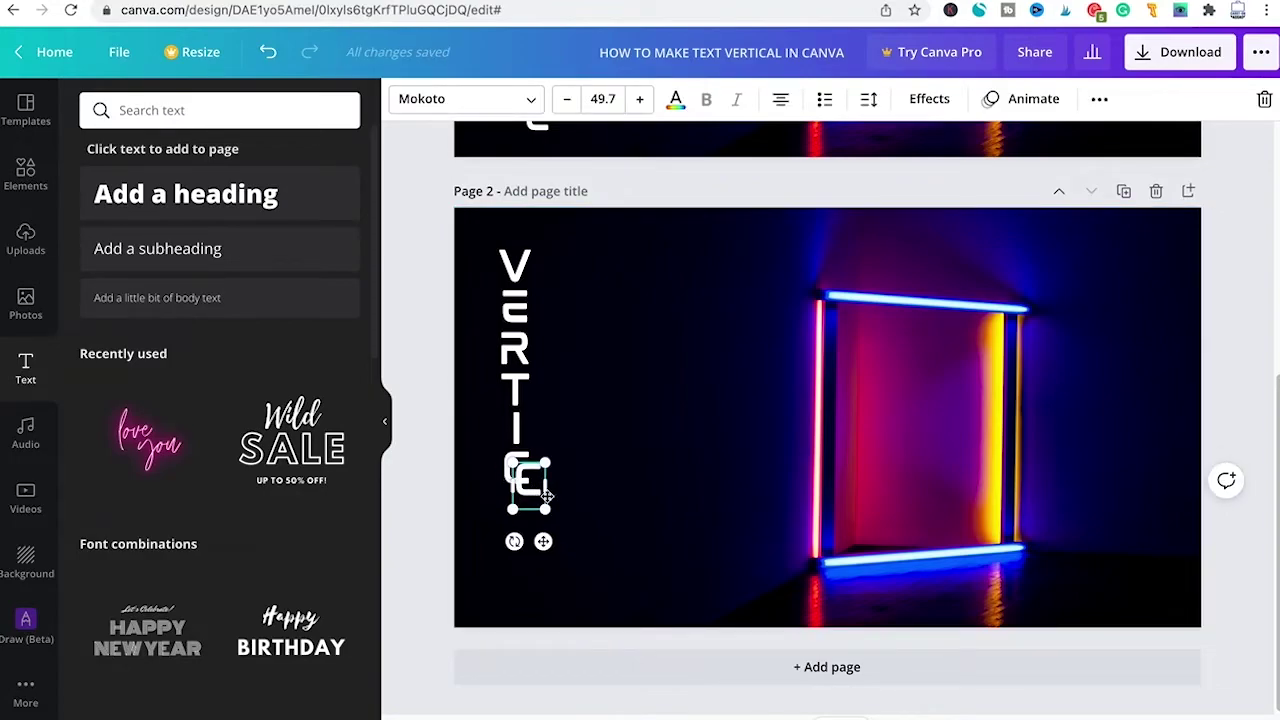
drag(547, 497, 519, 515)
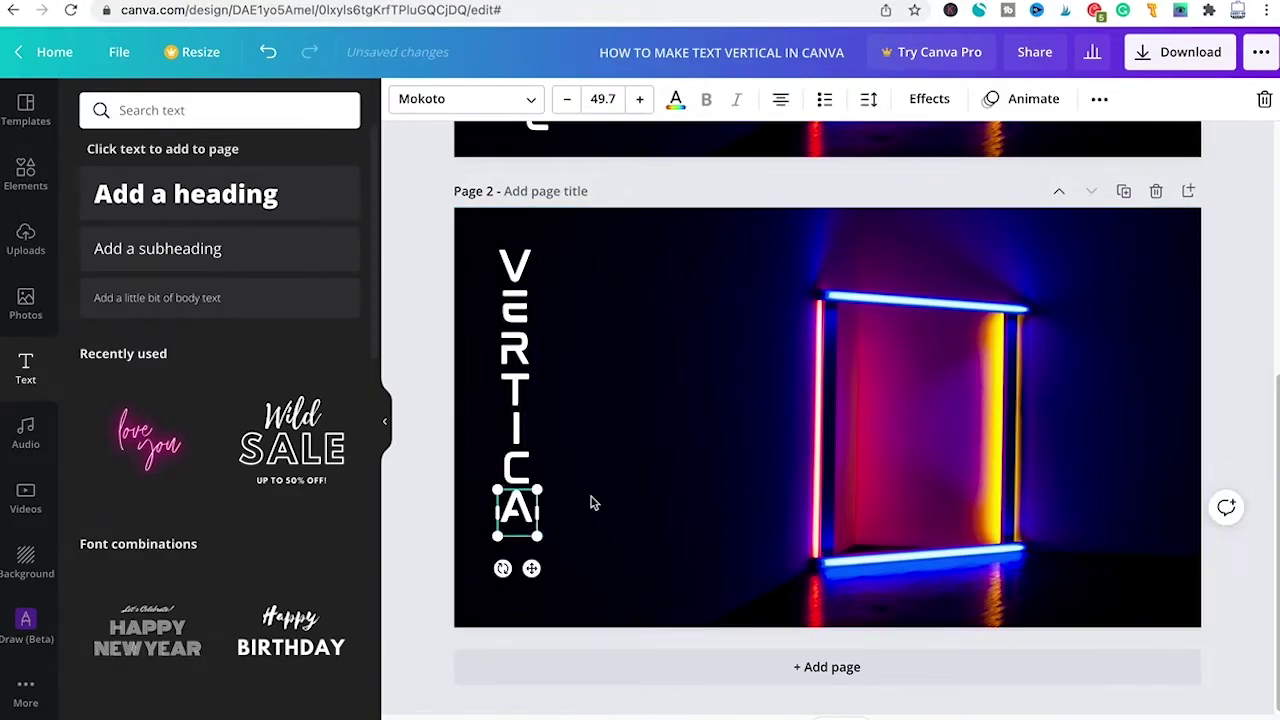
click(592, 500)
click(538, 510)
drag(543, 508, 532, 550)
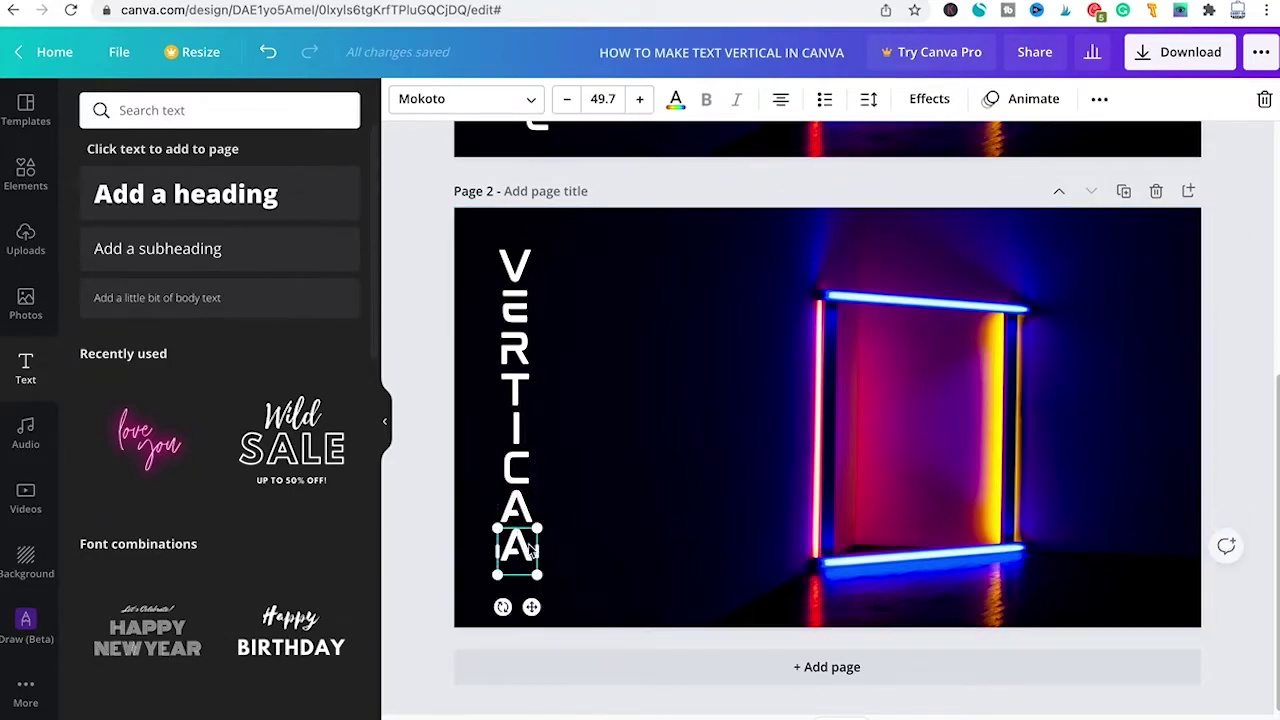
click(615, 229)
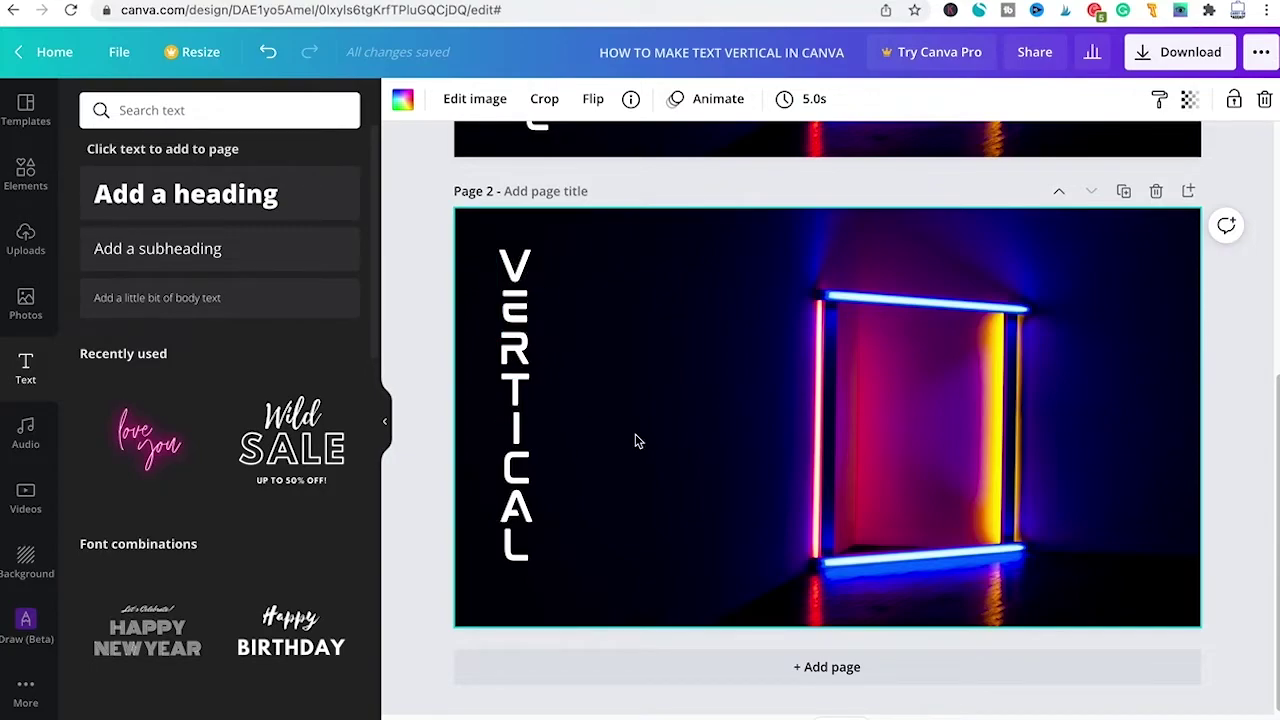
click(533, 284)
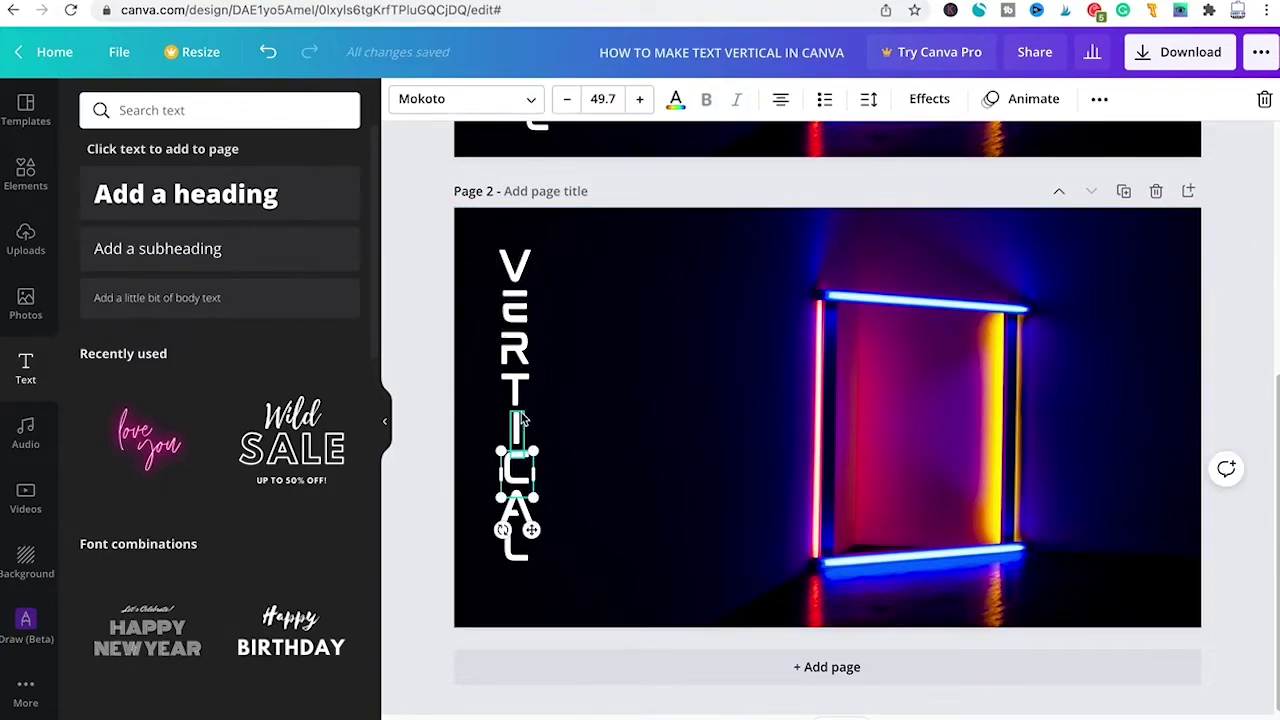
scroll(606, 403, up, 5)
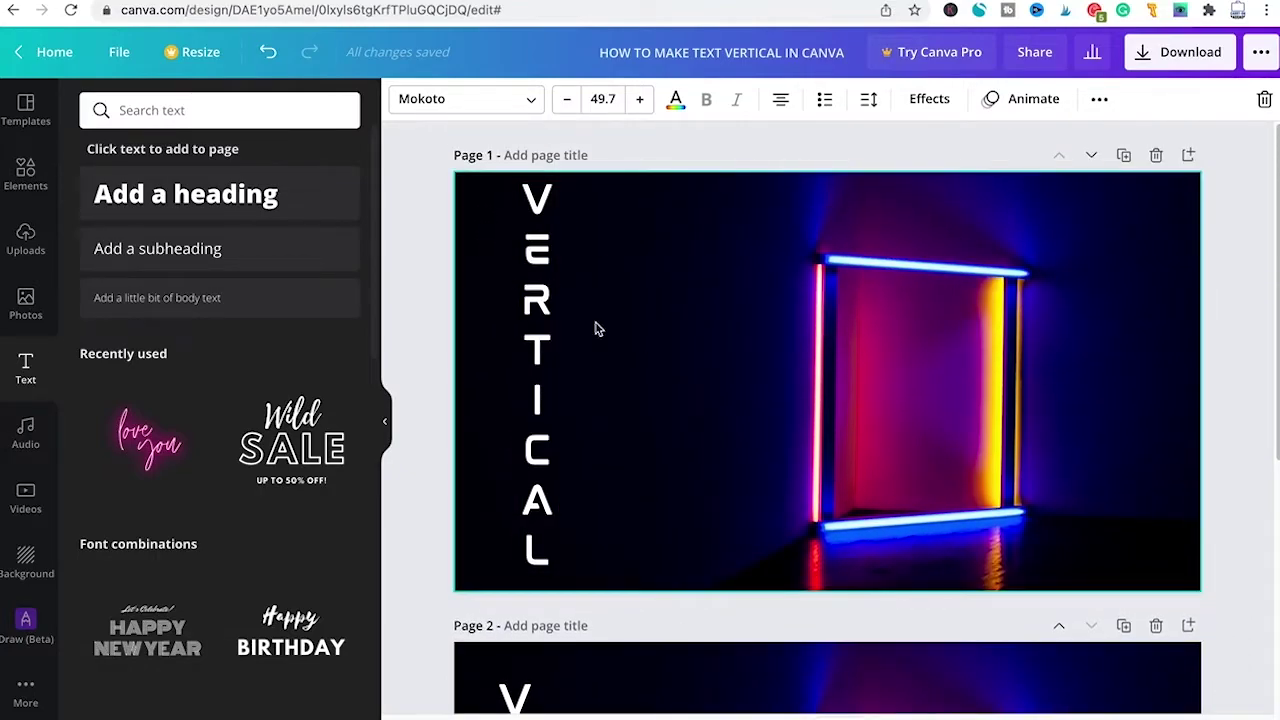
scroll(590, 325, down, 3)
scroll(590, 330, down, 2)
click(607, 400)
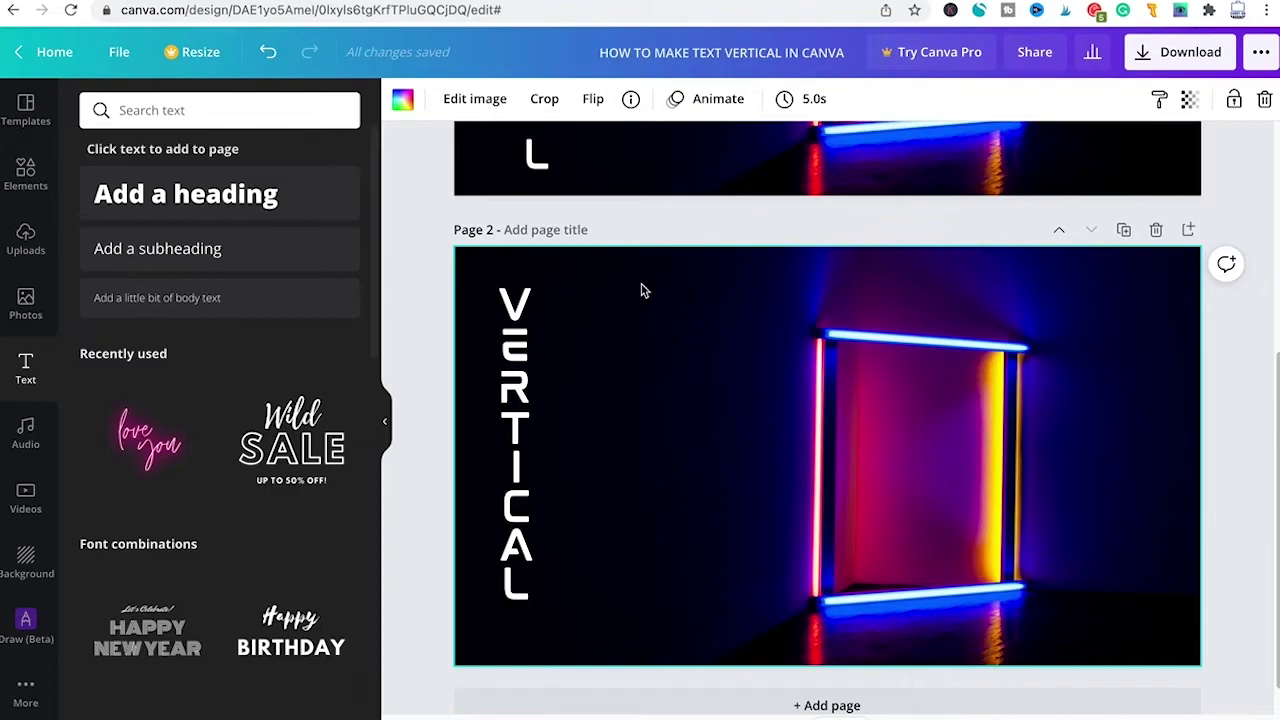
drag(642, 276, 466, 645)
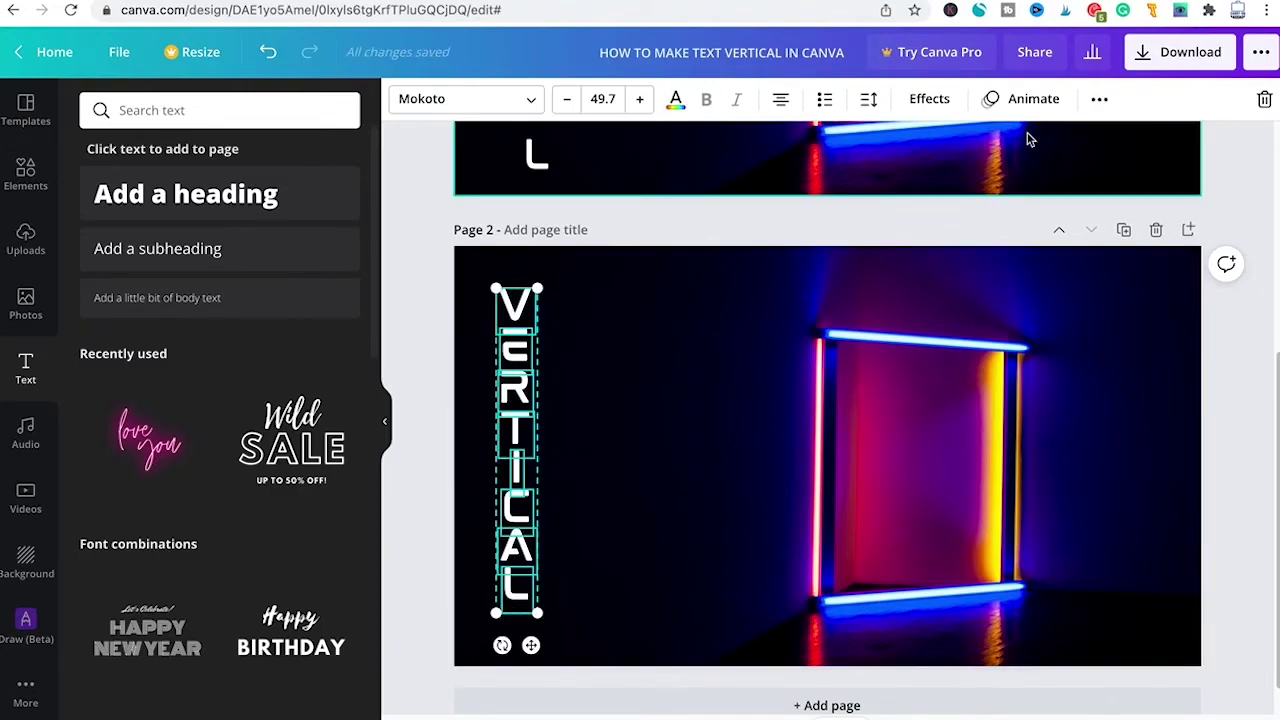
- Group the eight VERTICAL letters via the More menu and nudge the group slightly right
click(1099, 101)
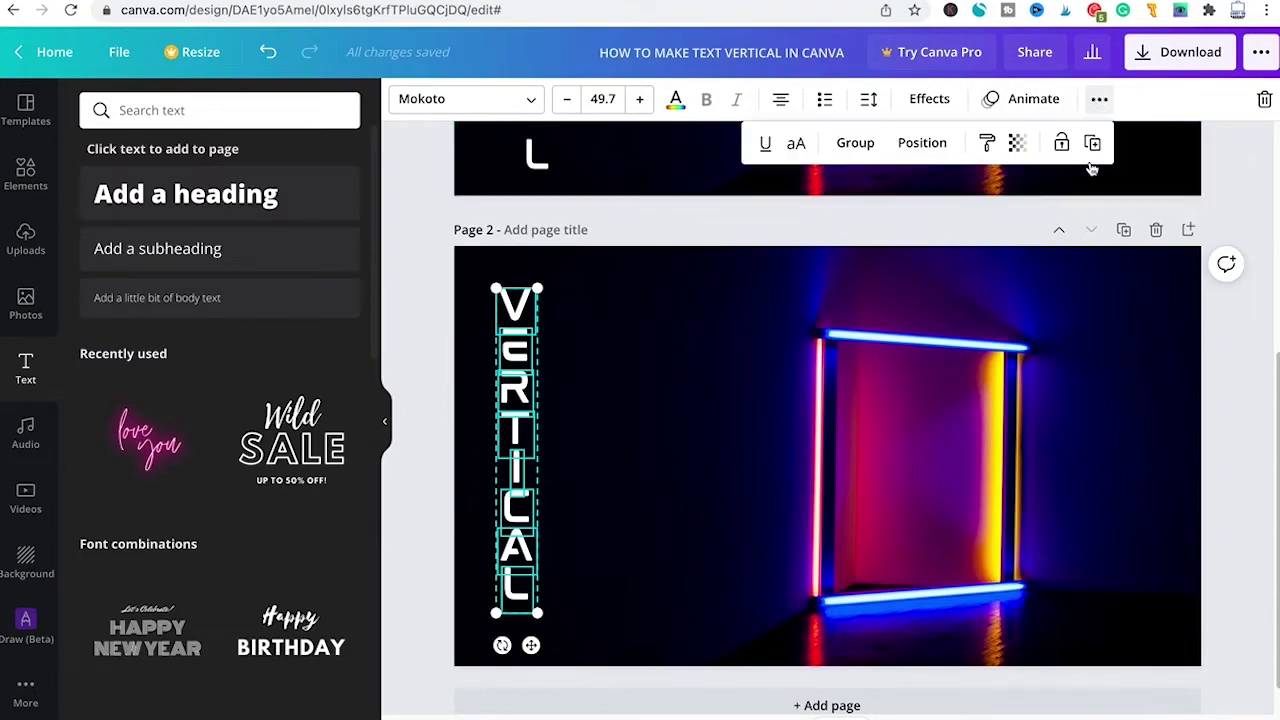
click(858, 142)
click(683, 463)
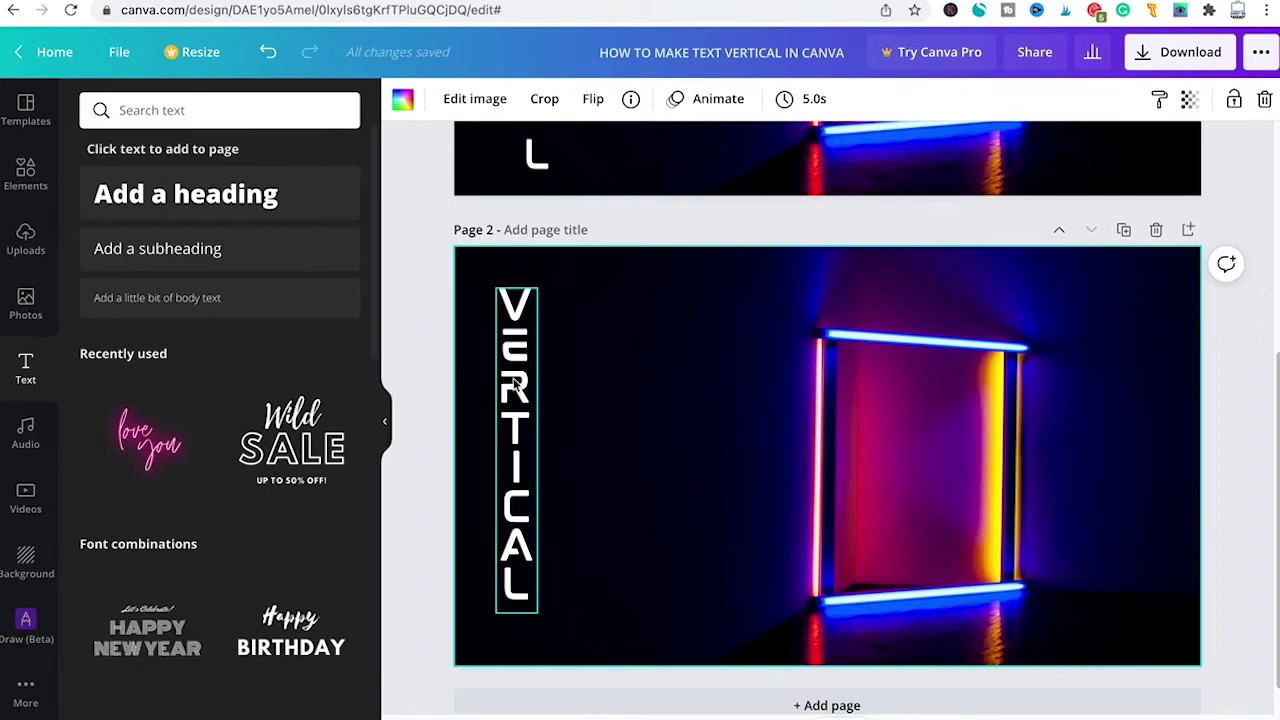
click(520, 517)
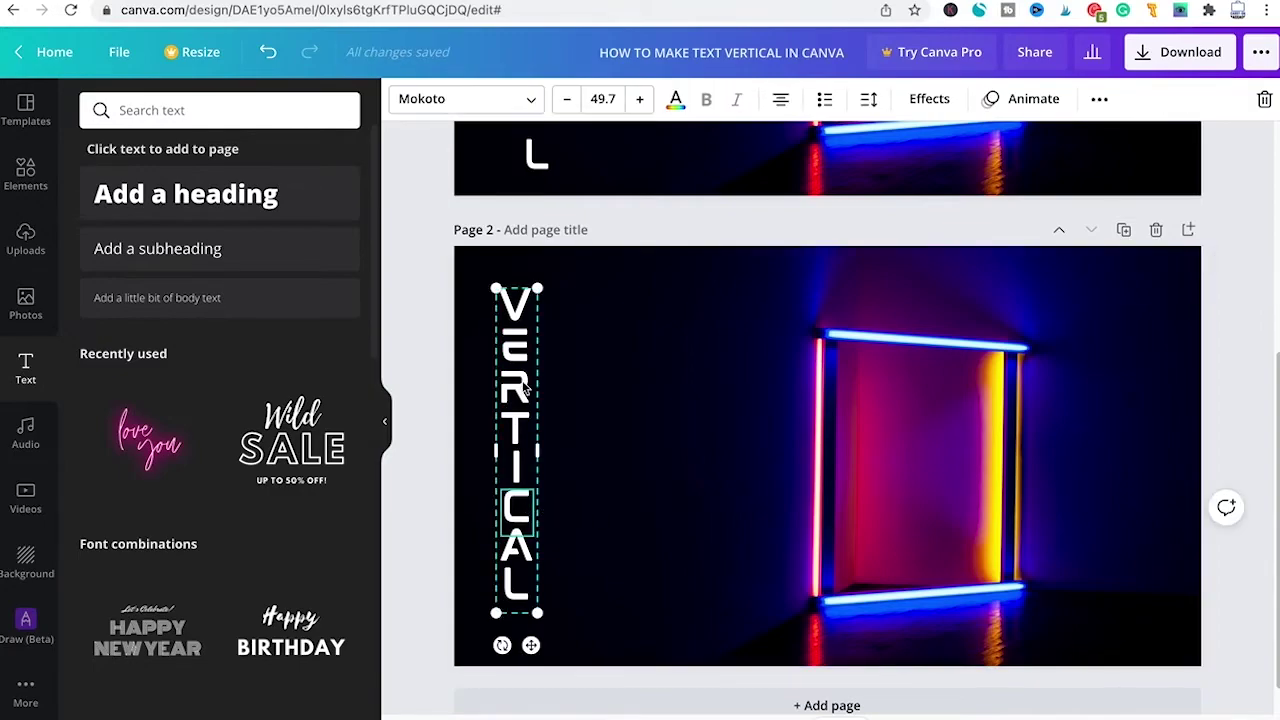
drag(519, 383, 588, 394)
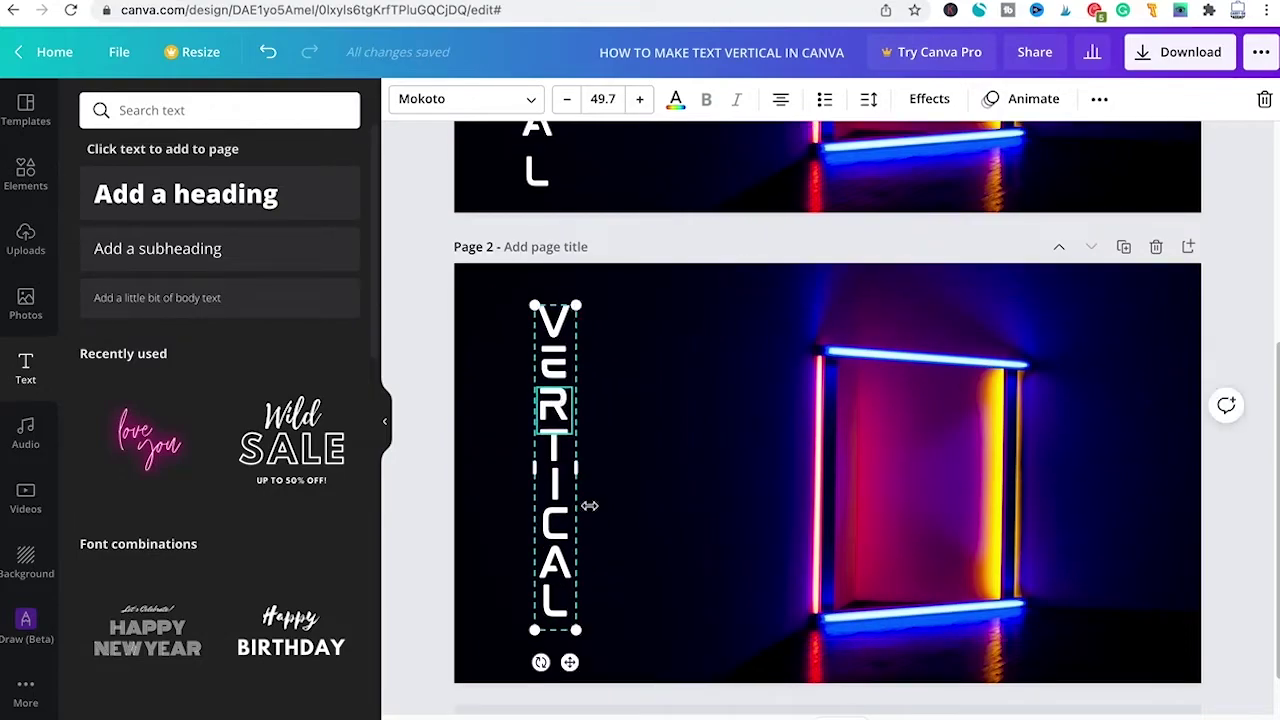
scroll(591, 426, up, 4)
scroll(610, 360, down, 3)
click(668, 440)
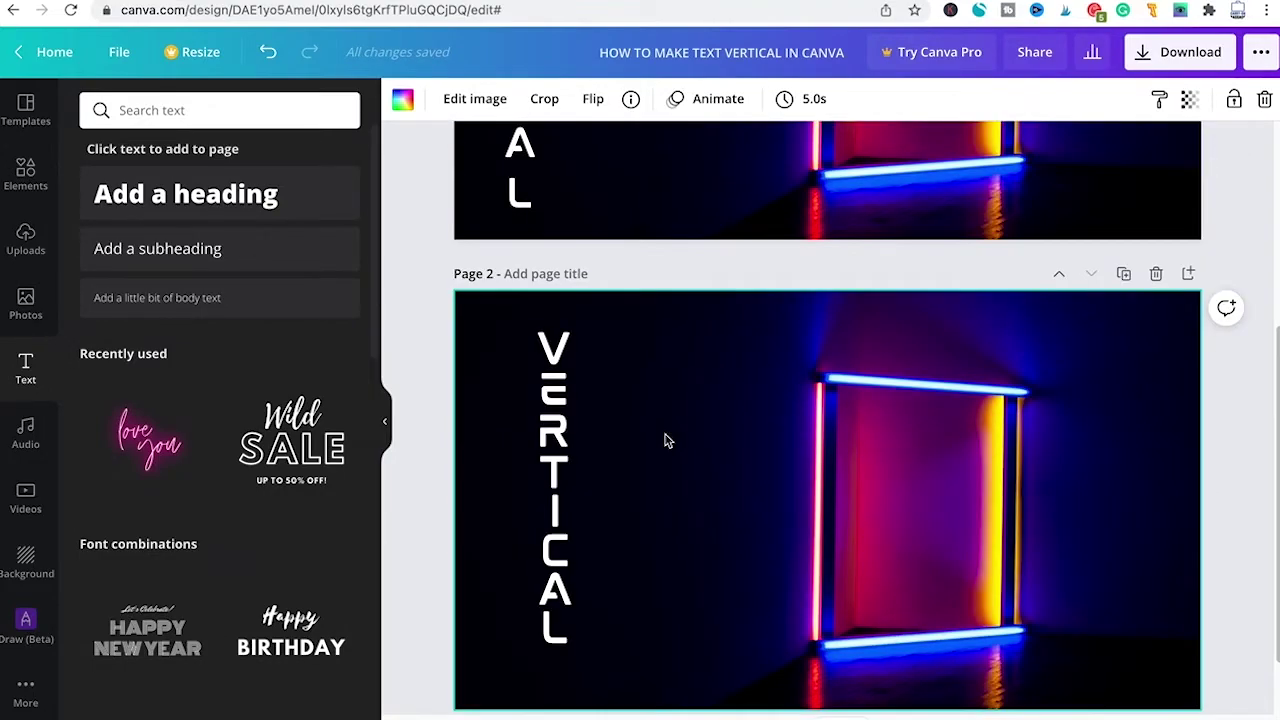
- Ungroup the VERTICAL word through the More menu into its eight separate letters
click(567, 424)
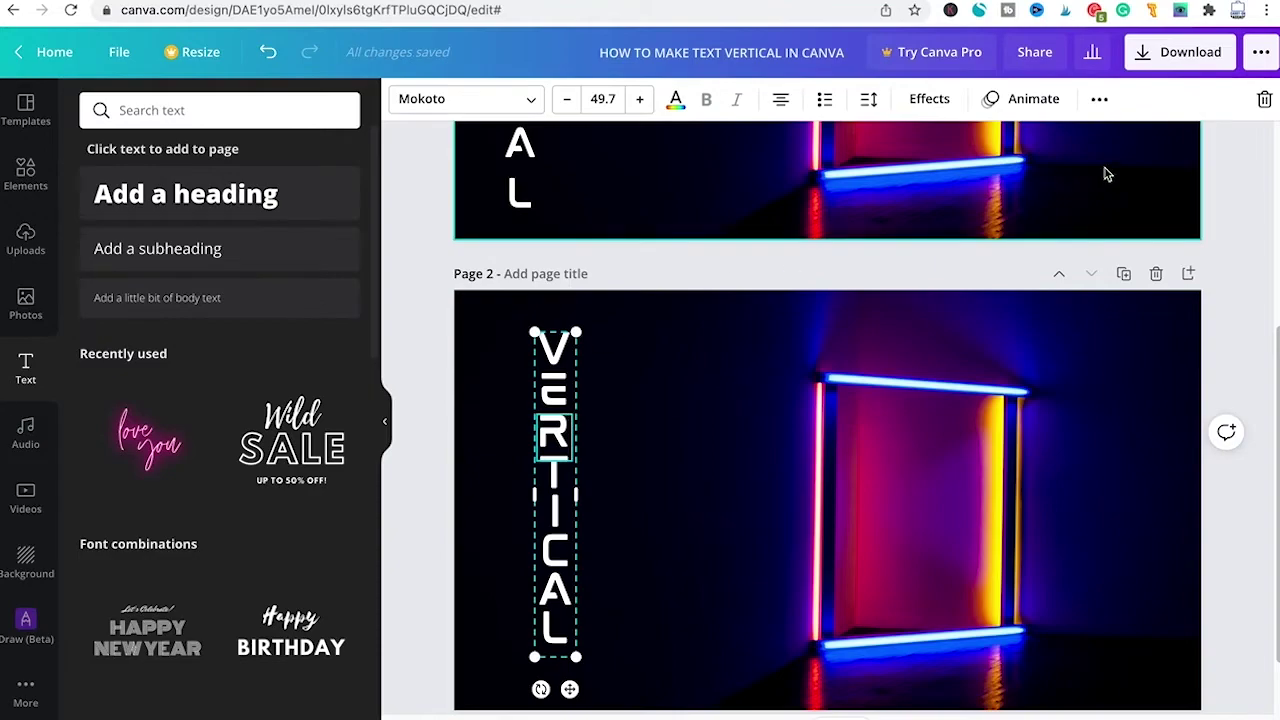
click(1100, 99)
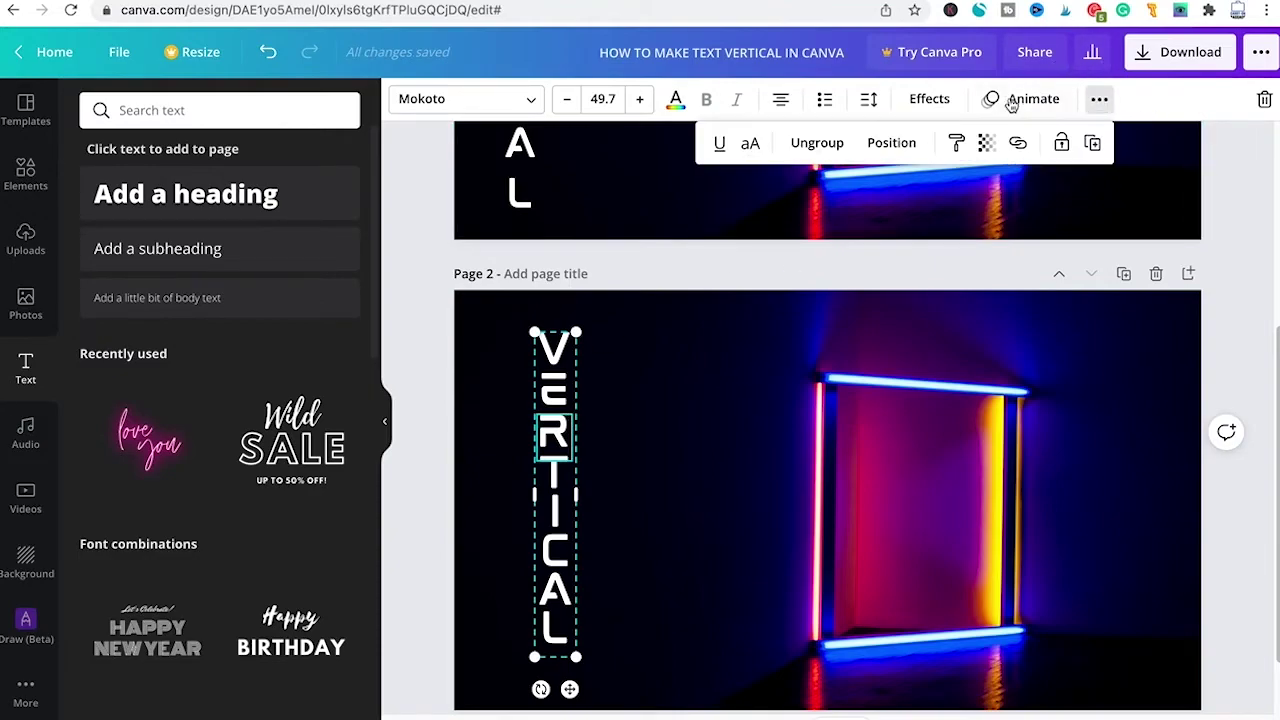
click(815, 145)
click(705, 450)
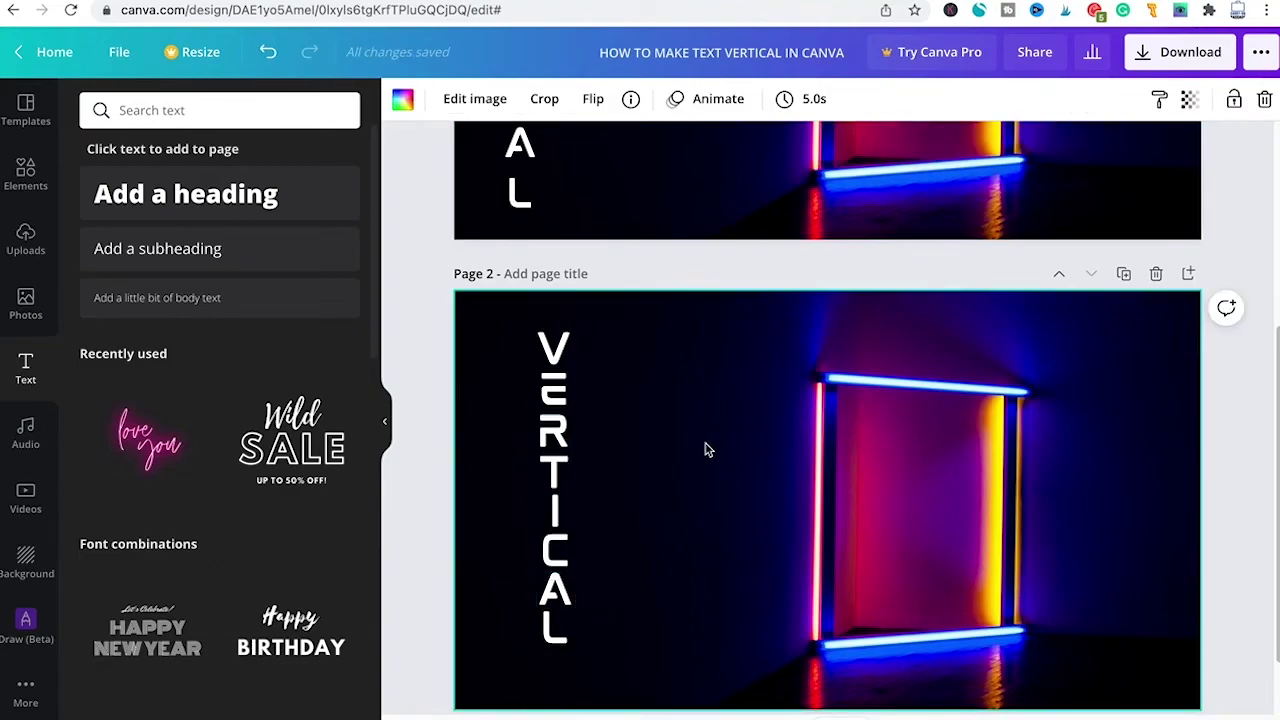